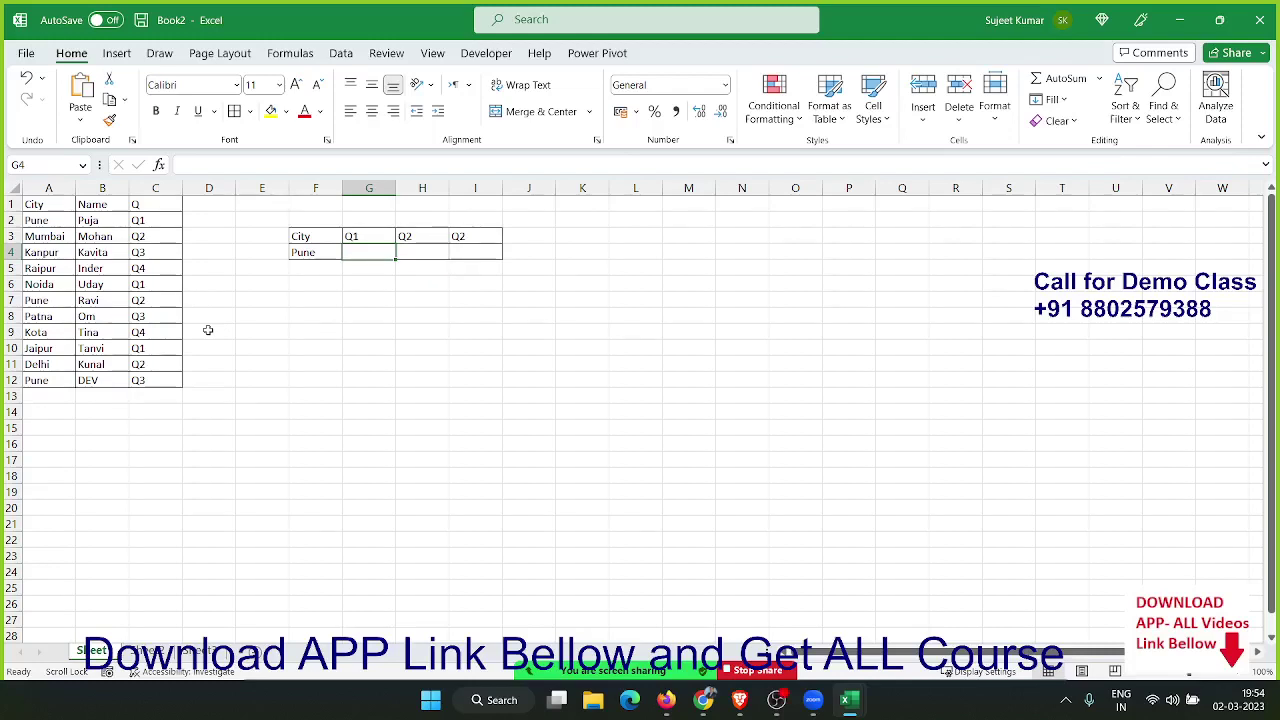
- Select the first data record (Pune, Puja, Q1) in the source table
{"action": "left_click", "coordinate": [265, 343]}
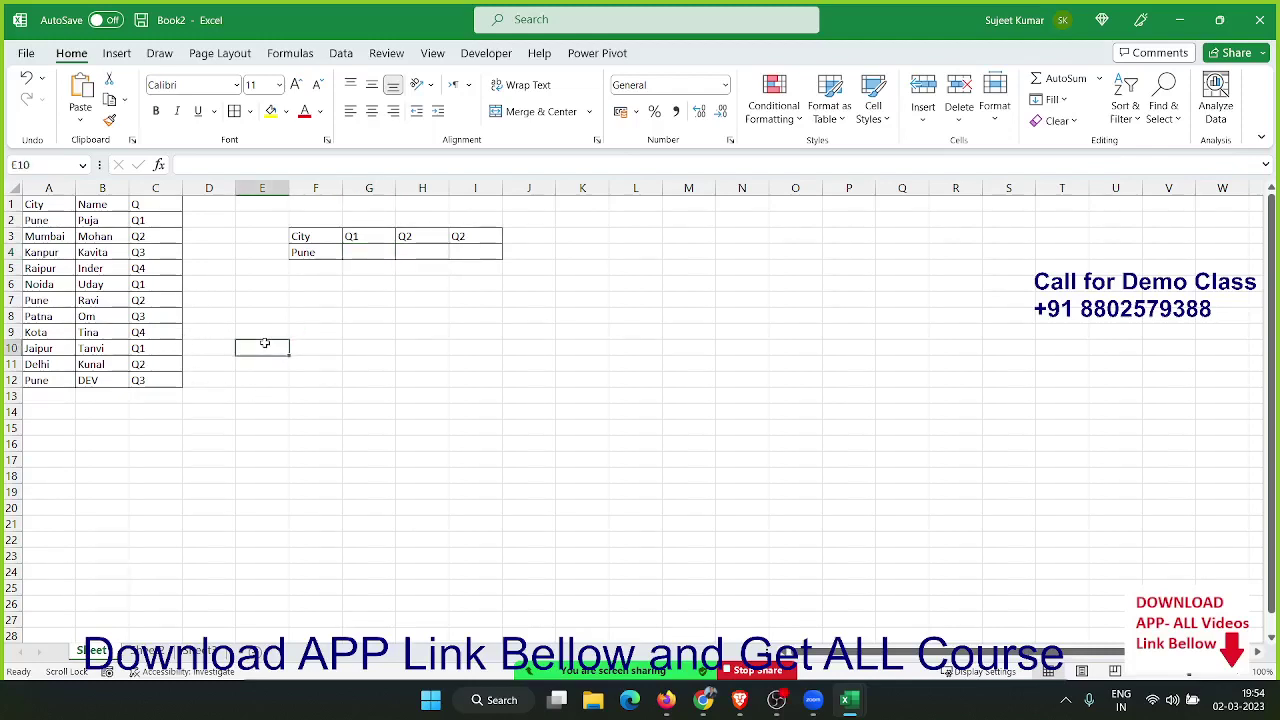
{"action": "left_click", "coordinate": [352, 253]}
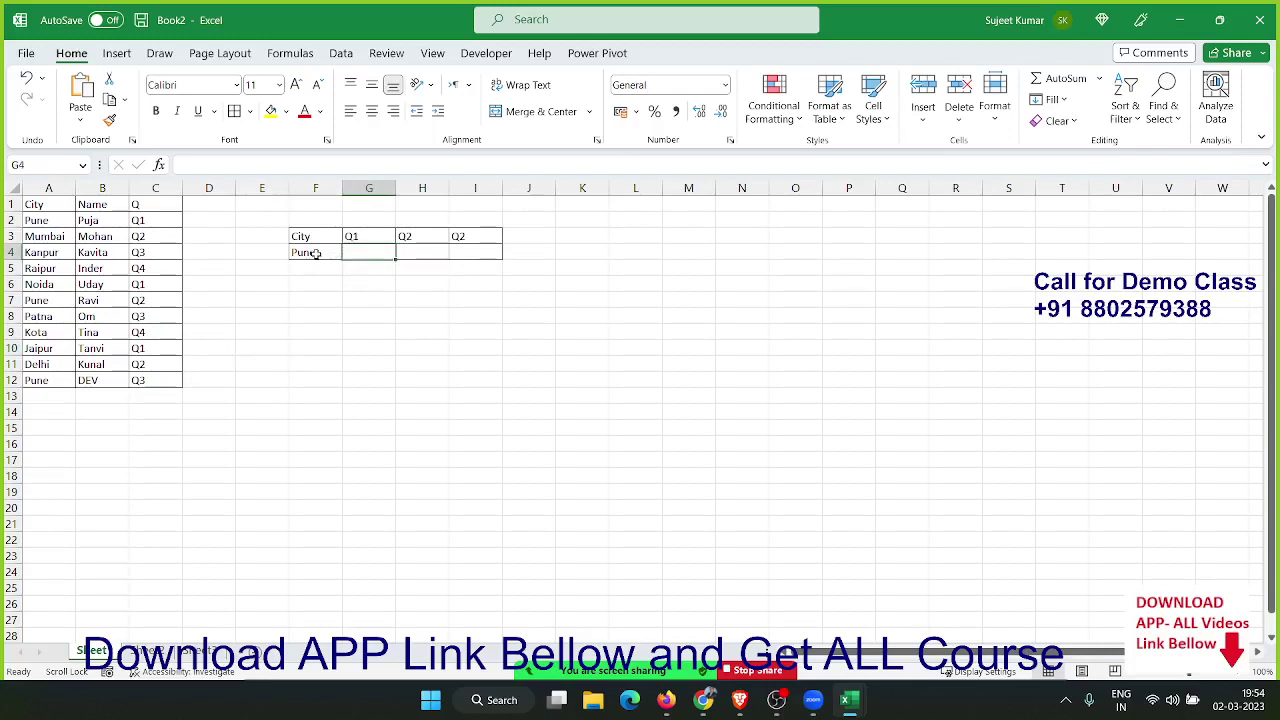
{"action": "left_click", "coordinate": [57, 216]}
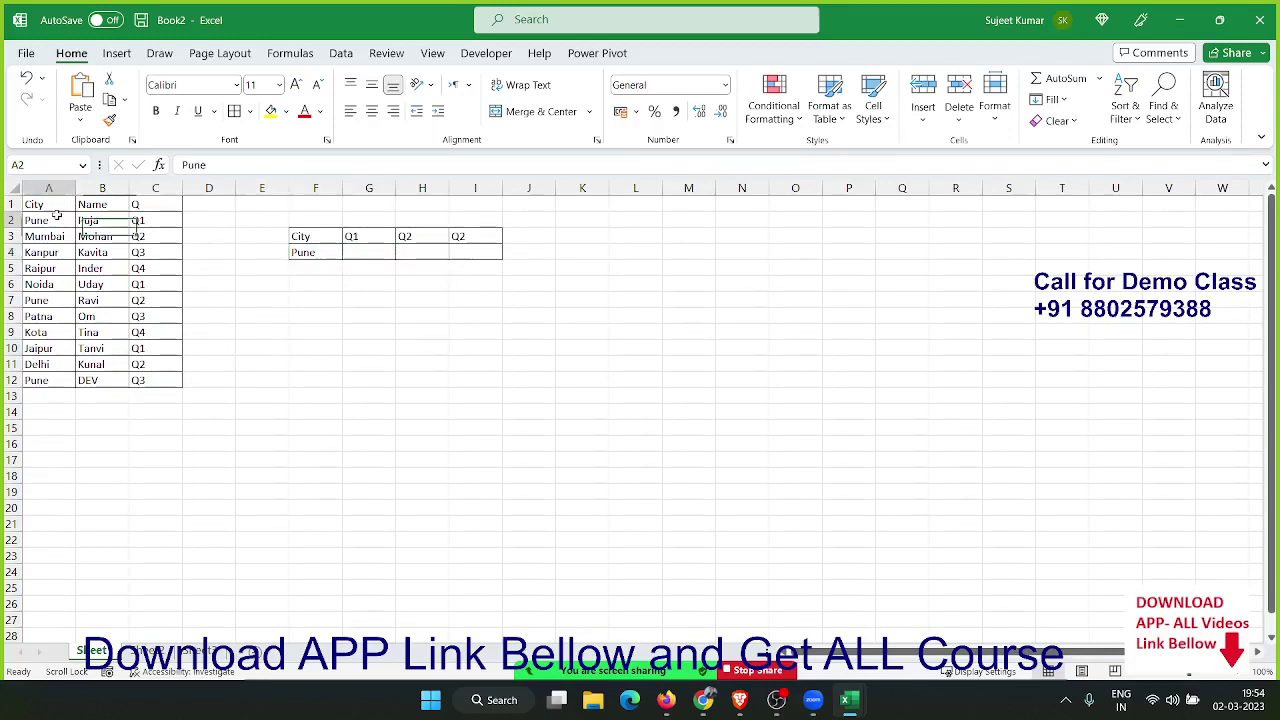
{"action": "left_click_drag", "start_coordinate": [57, 216], "coordinate": [139, 221]}
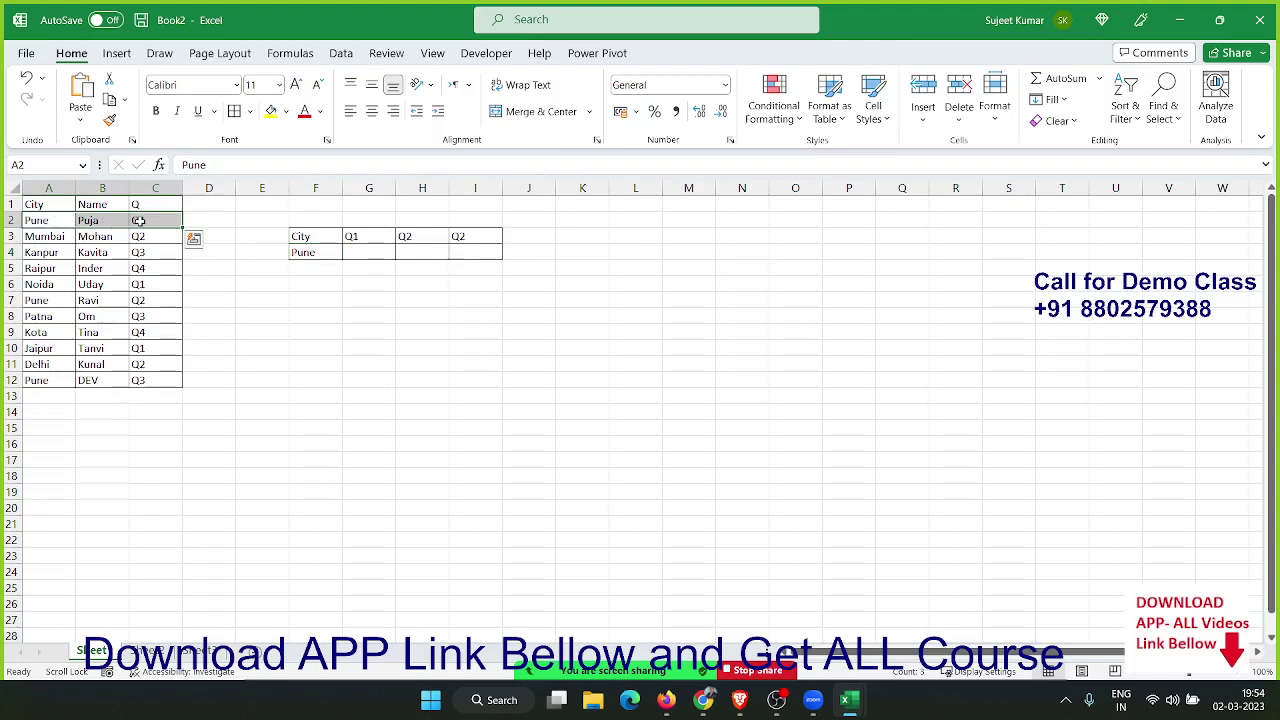
{"action": "scroll", "coordinate": [376, 302], "scroll_direction": "up", "scroll_amount": 3}
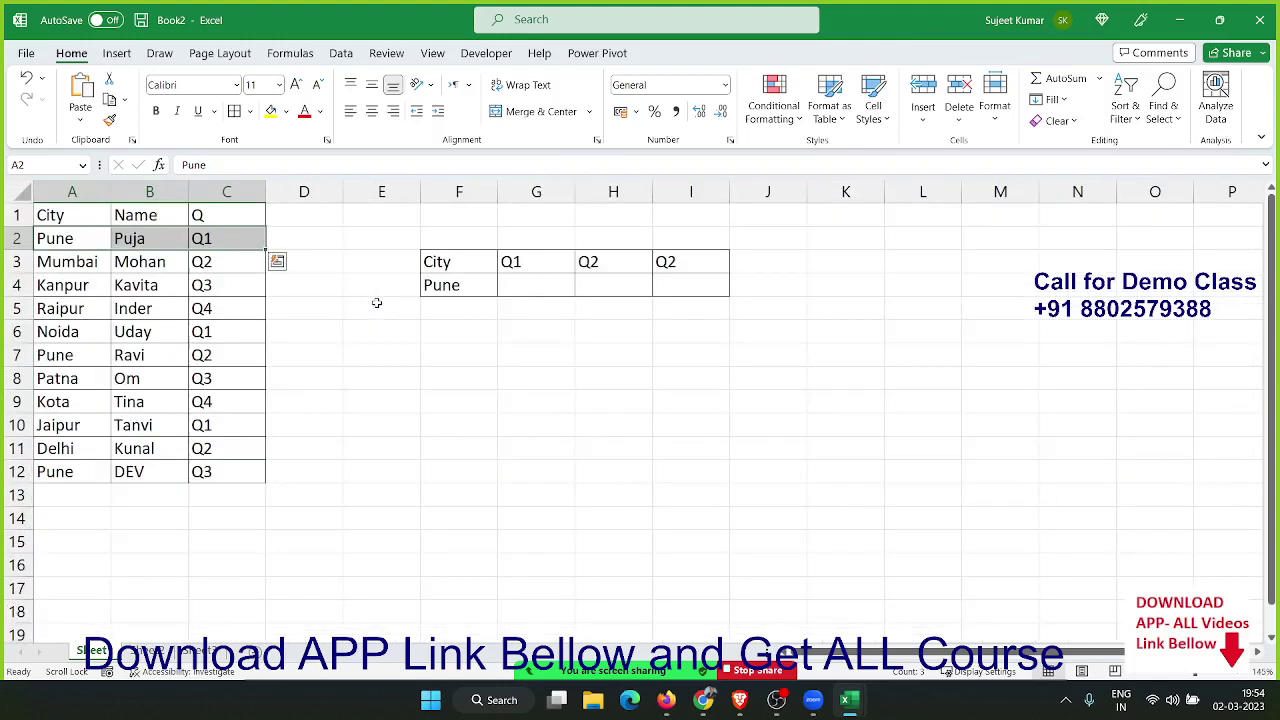
- Start an XLOOKUP in G4 with lookup value F4&"-"&F3
{"action": "left_click", "coordinate": [540, 289]}
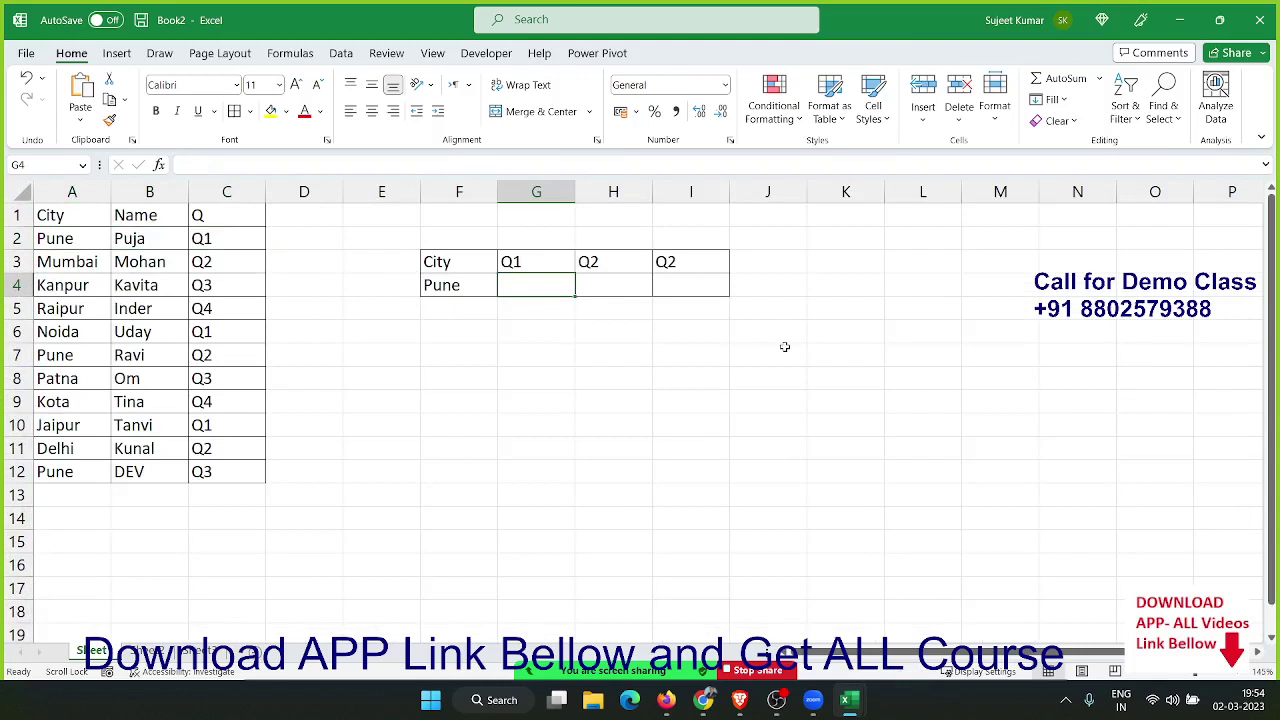
{"action": "type", "text": "=xl"}
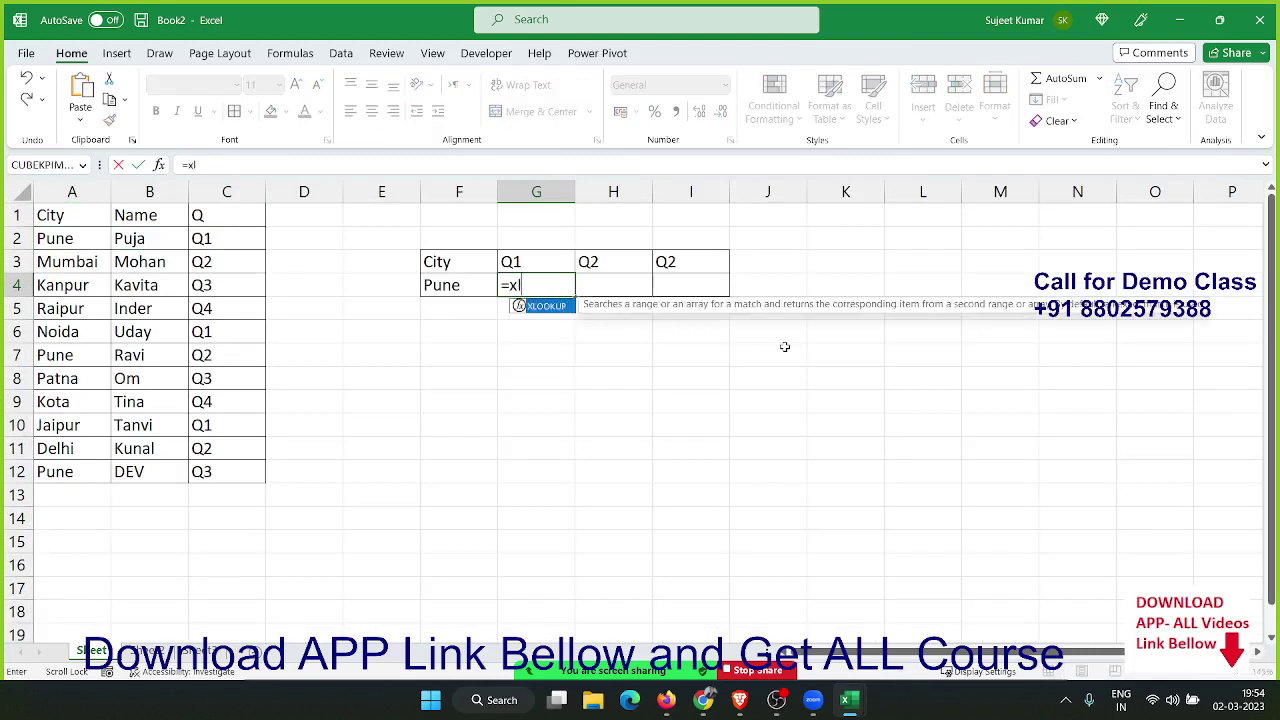
{"action": "key", "text": "Tab"}
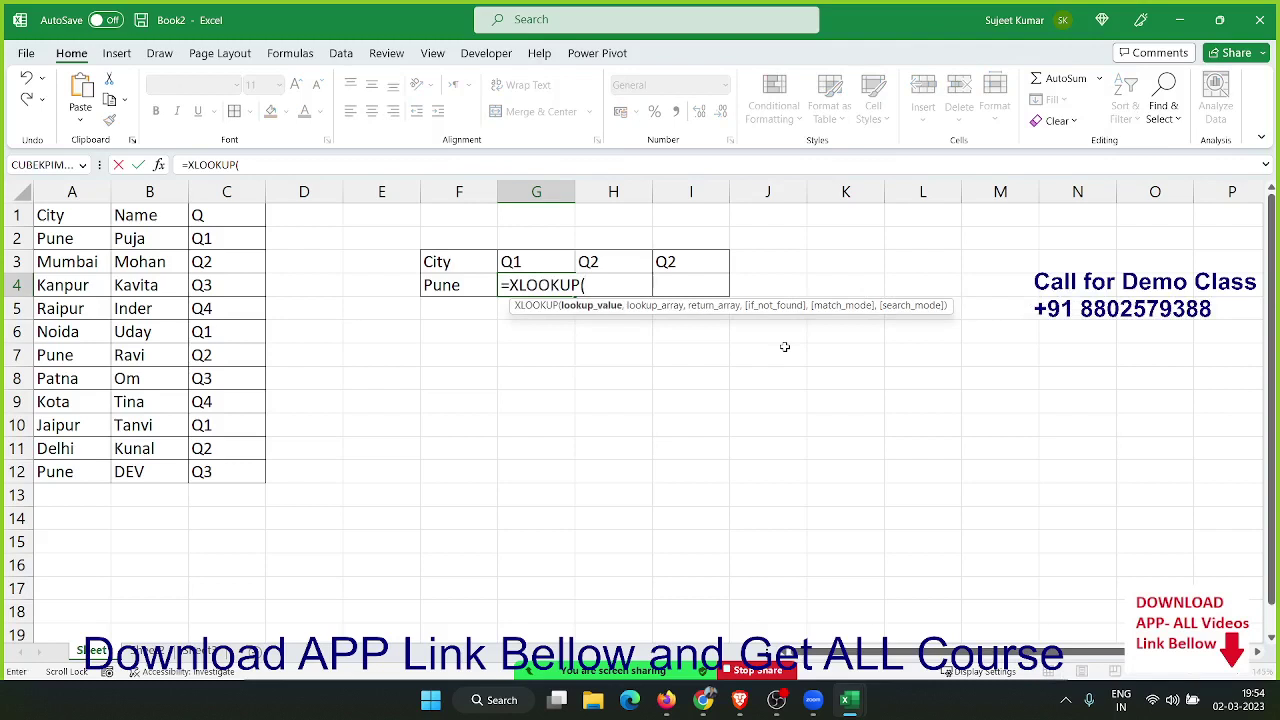
{"action": "left_click", "coordinate": [483, 285]}
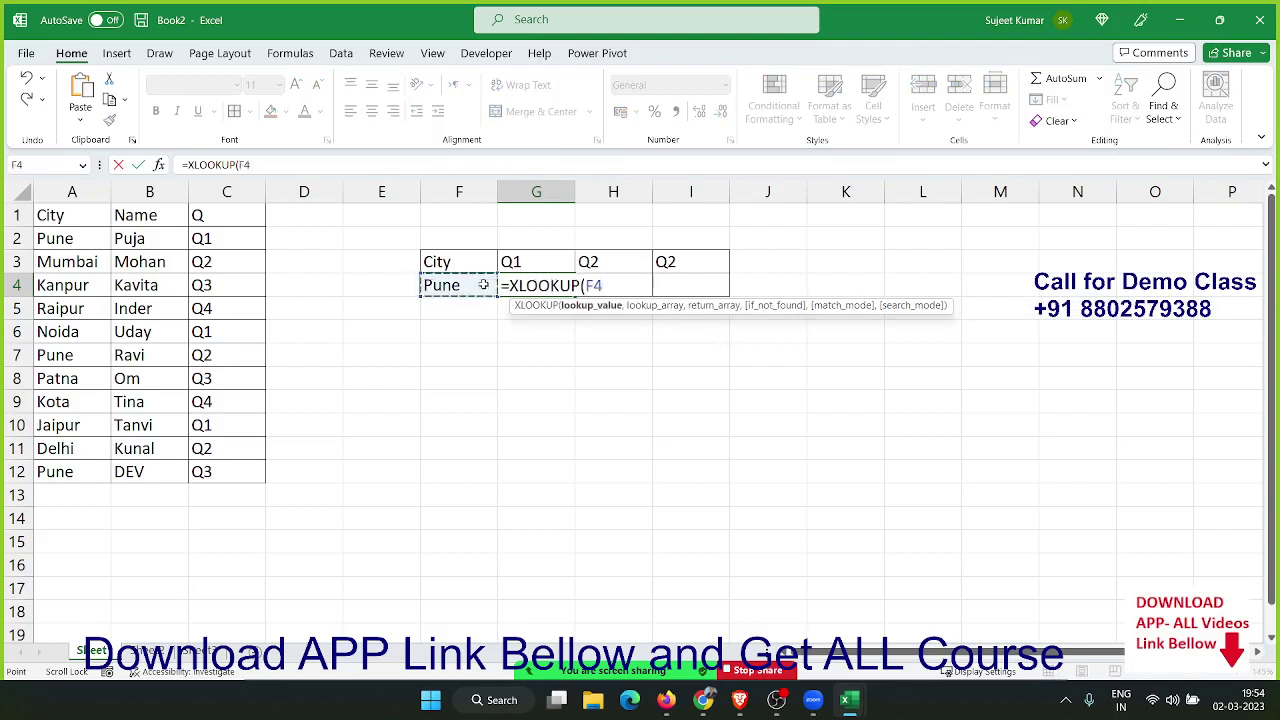
{"action": "type", "text": "&\"-"}
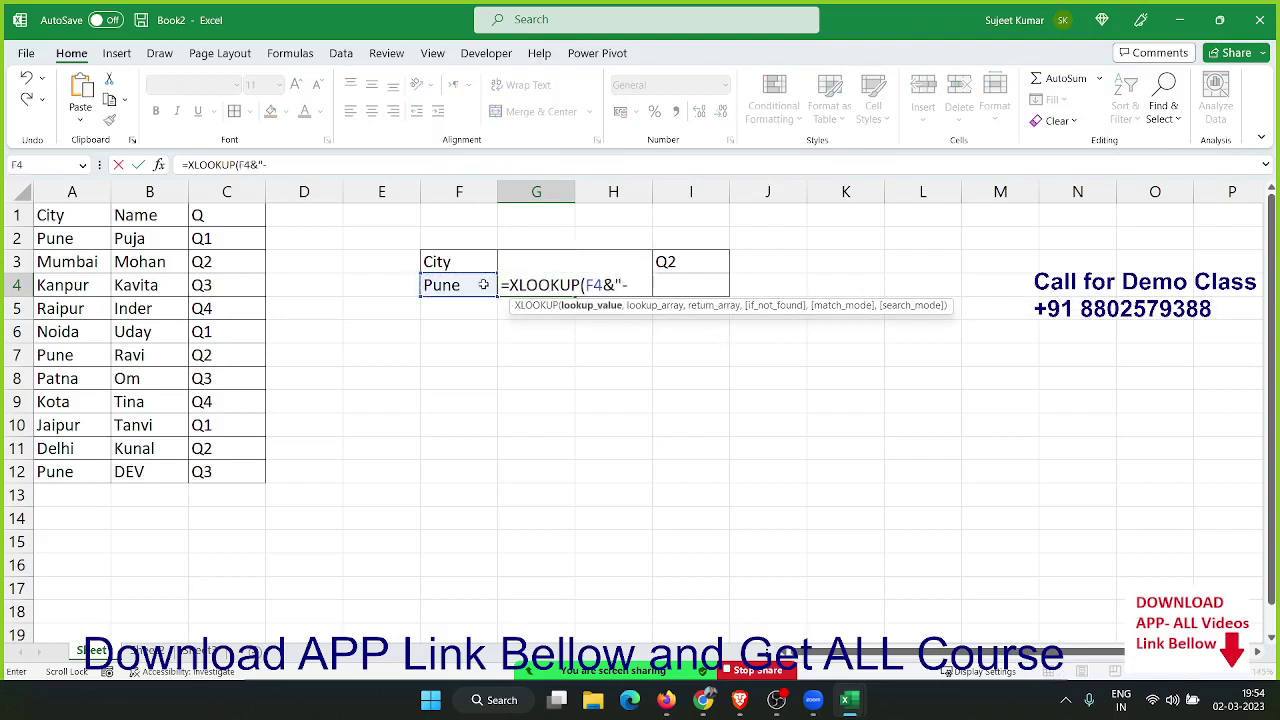
{"action": "type", "text": "\"&"}
{"action": "left_click", "coordinate": [467, 262]}
{"action": "scroll", "coordinate": [467, 262], "scroll_direction": "right", "scroll_amount": 1}
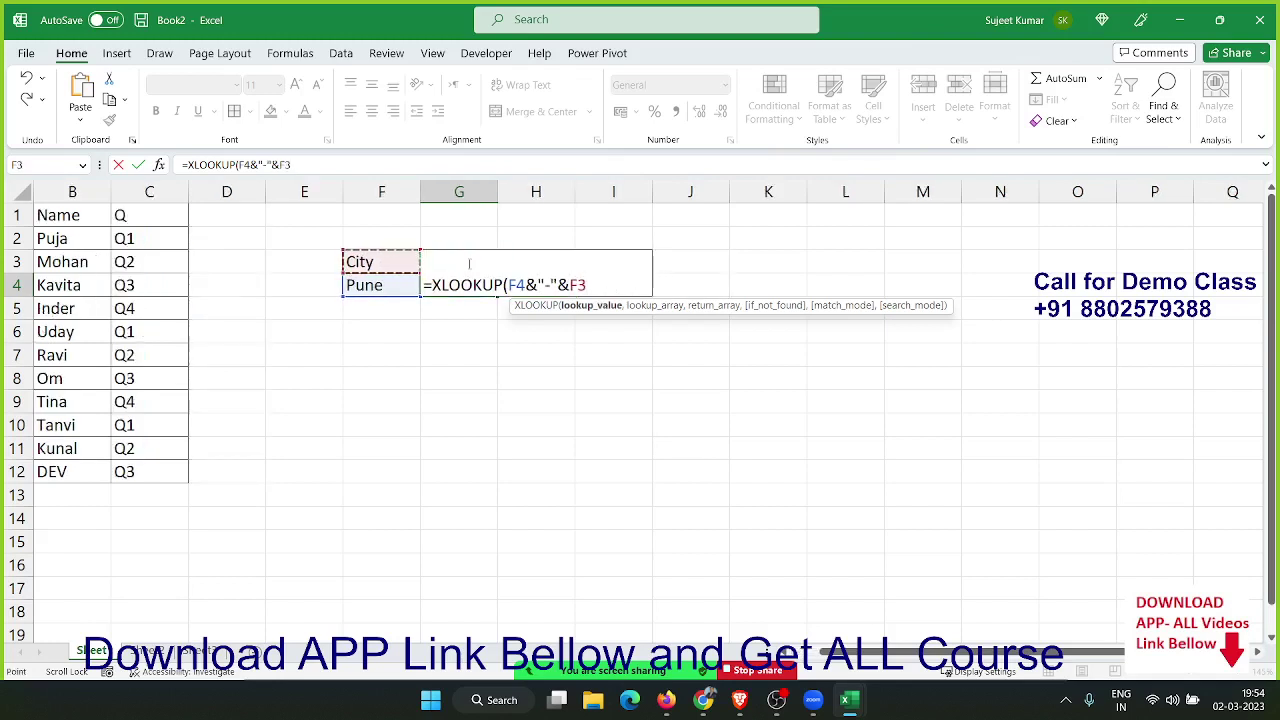
{"action": "type", "text": ","}
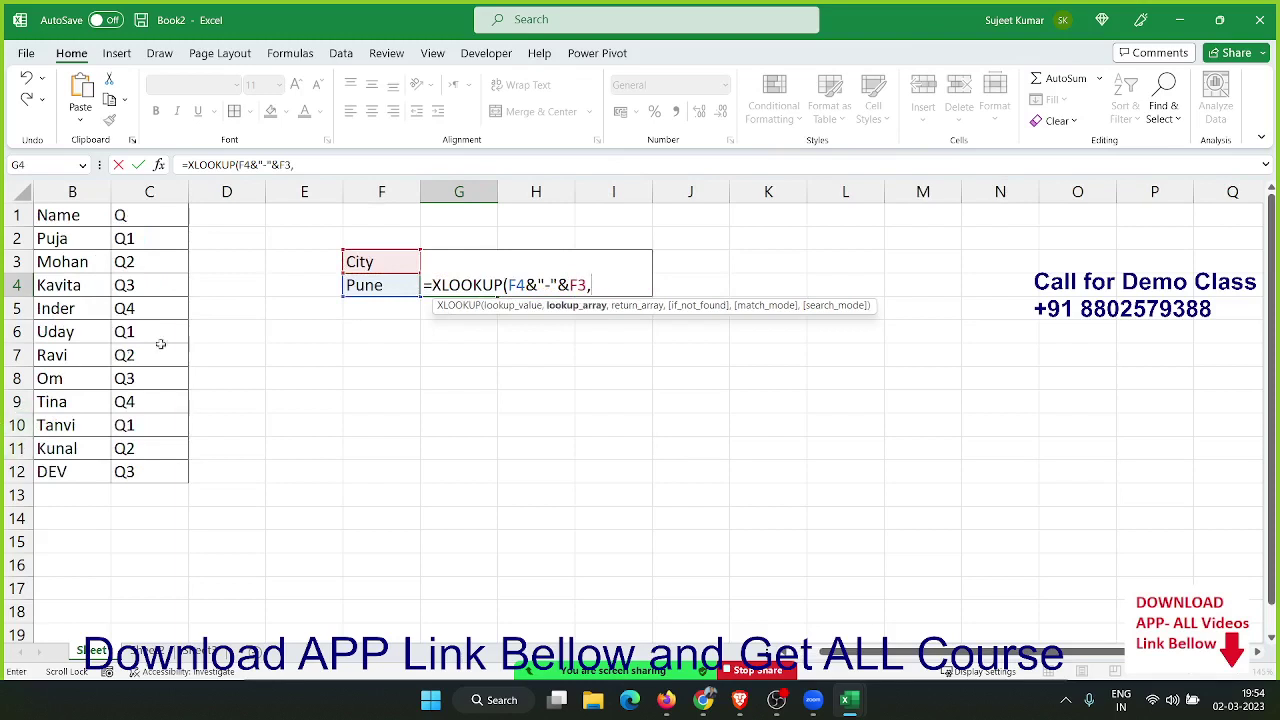
- Finish it with lookup array A2:A12&"-"&C2:C12 and return range B2:B12
{"action": "scroll", "coordinate": [409, 428], "scroll_direction": "left", "scroll_amount": 1}
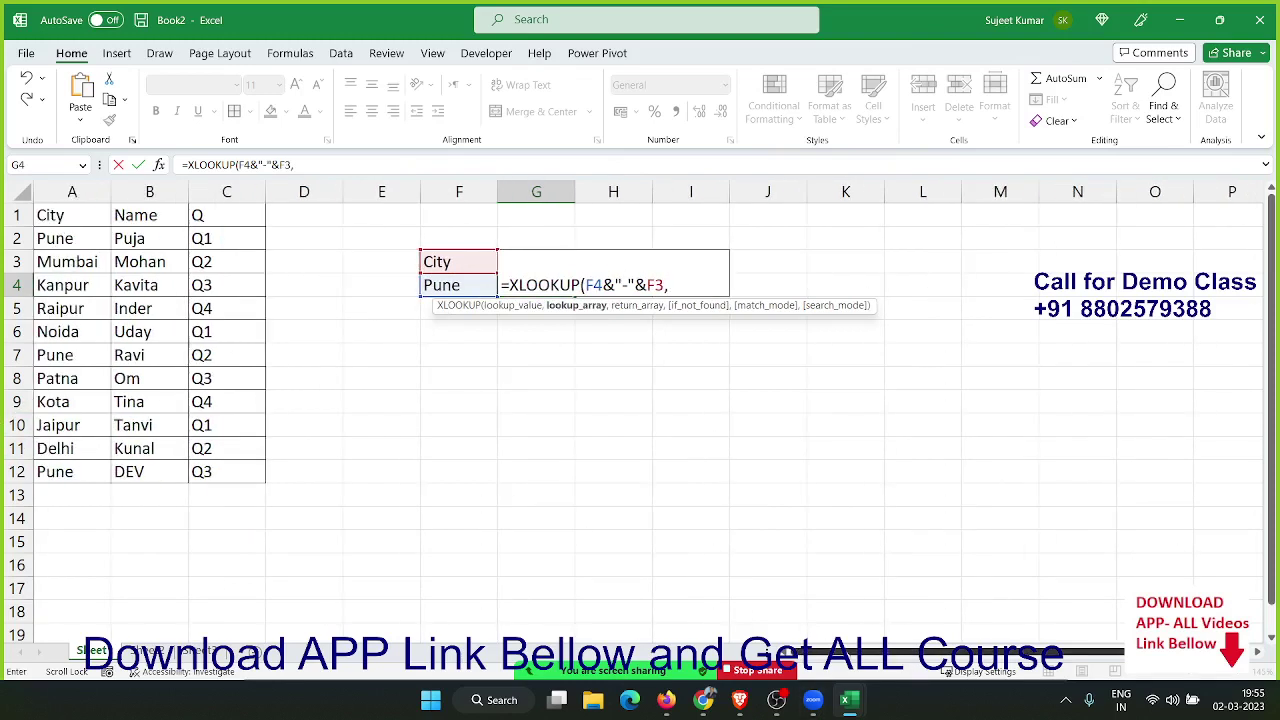
{"action": "left_click", "coordinate": [88, 246]}
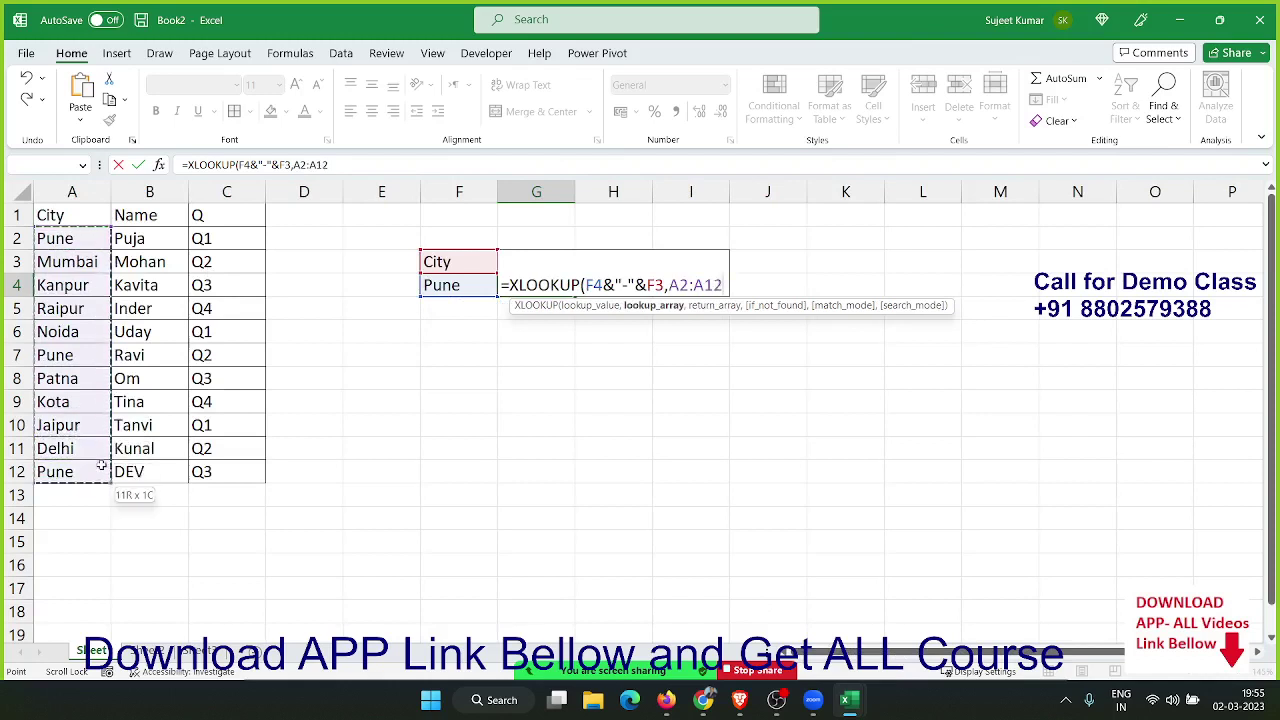
{"action": "left_click_drag", "start_coordinate": [88, 255], "coordinate": [112, 462]}
{"action": "type", "text": "&"}
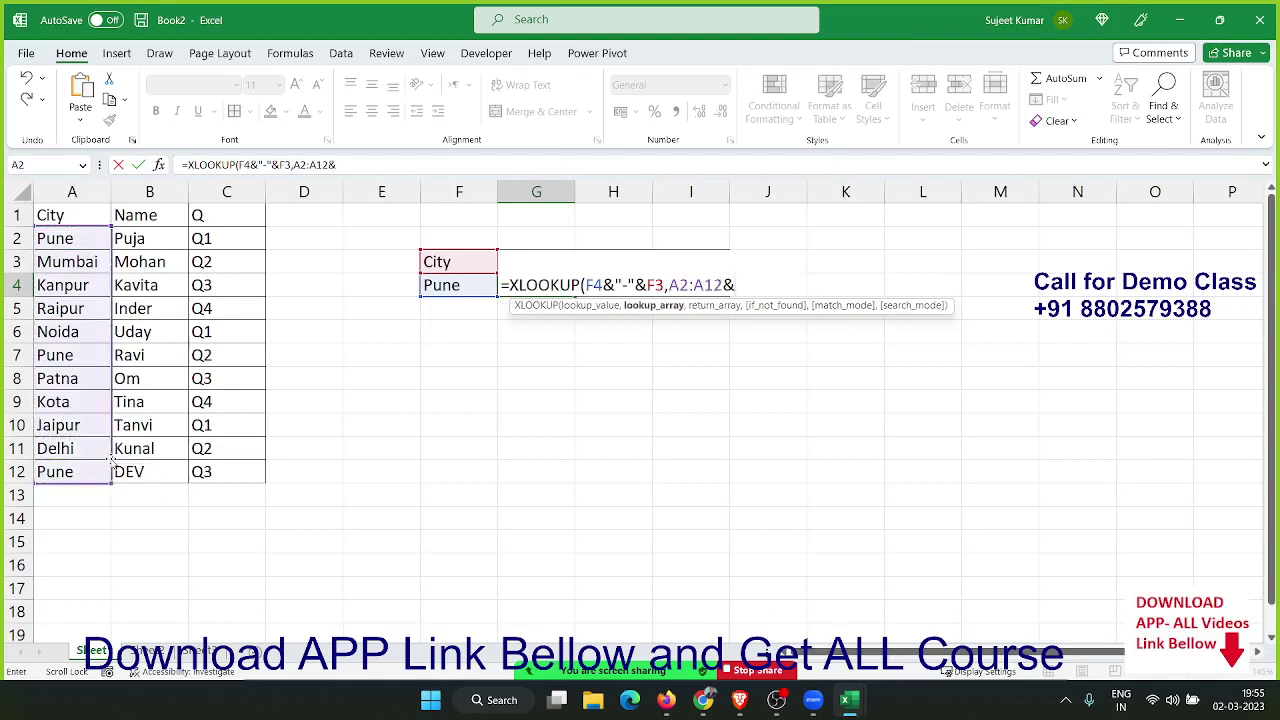
{"action": "type", "text": "\"-\"&"}
{"action": "left_click_drag", "start_coordinate": [192, 238], "coordinate": [236, 478]}
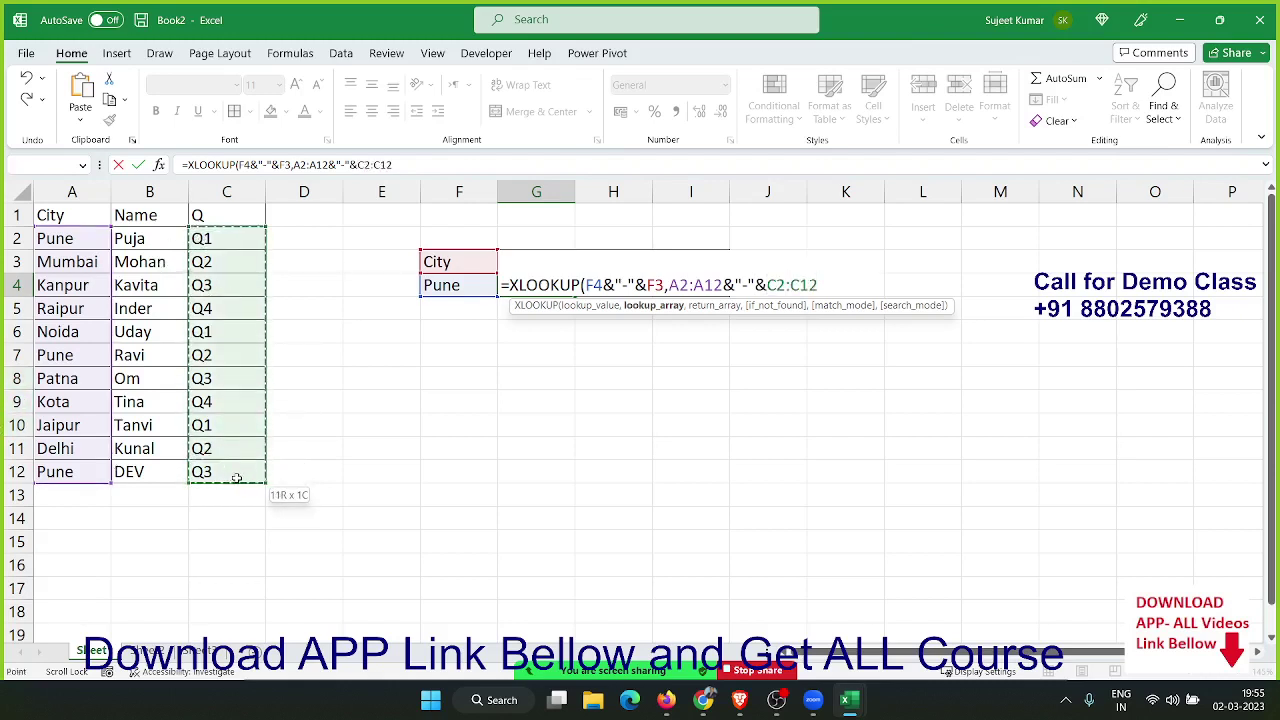
{"action": "type", "text": ","}
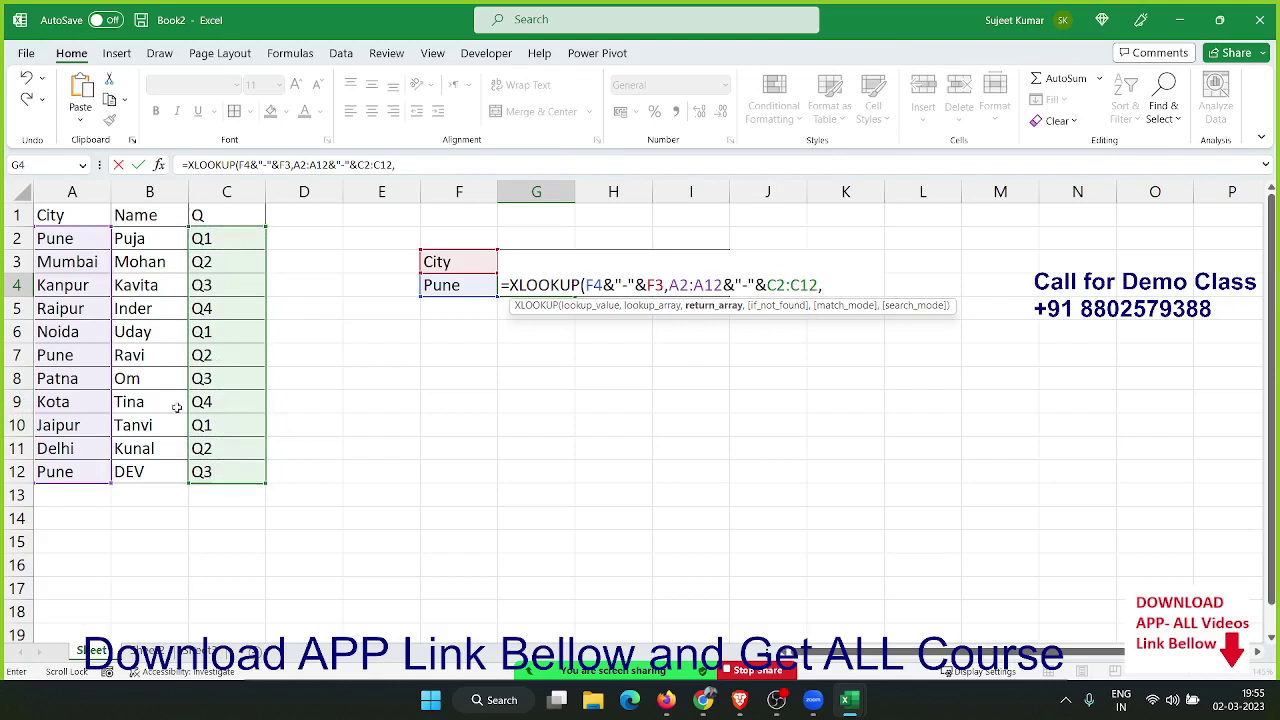
{"action": "left_click_drag", "start_coordinate": [139, 237], "coordinate": [167, 459]}
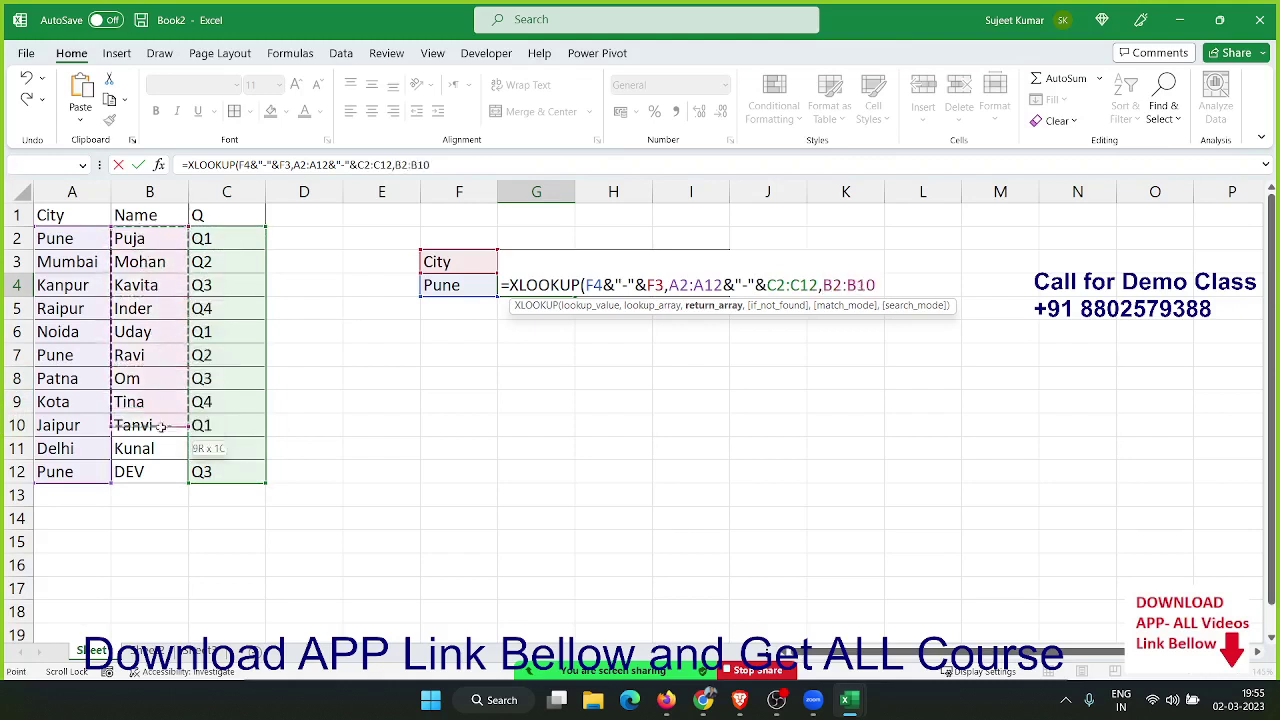
{"action": "key", "text": "Return"}
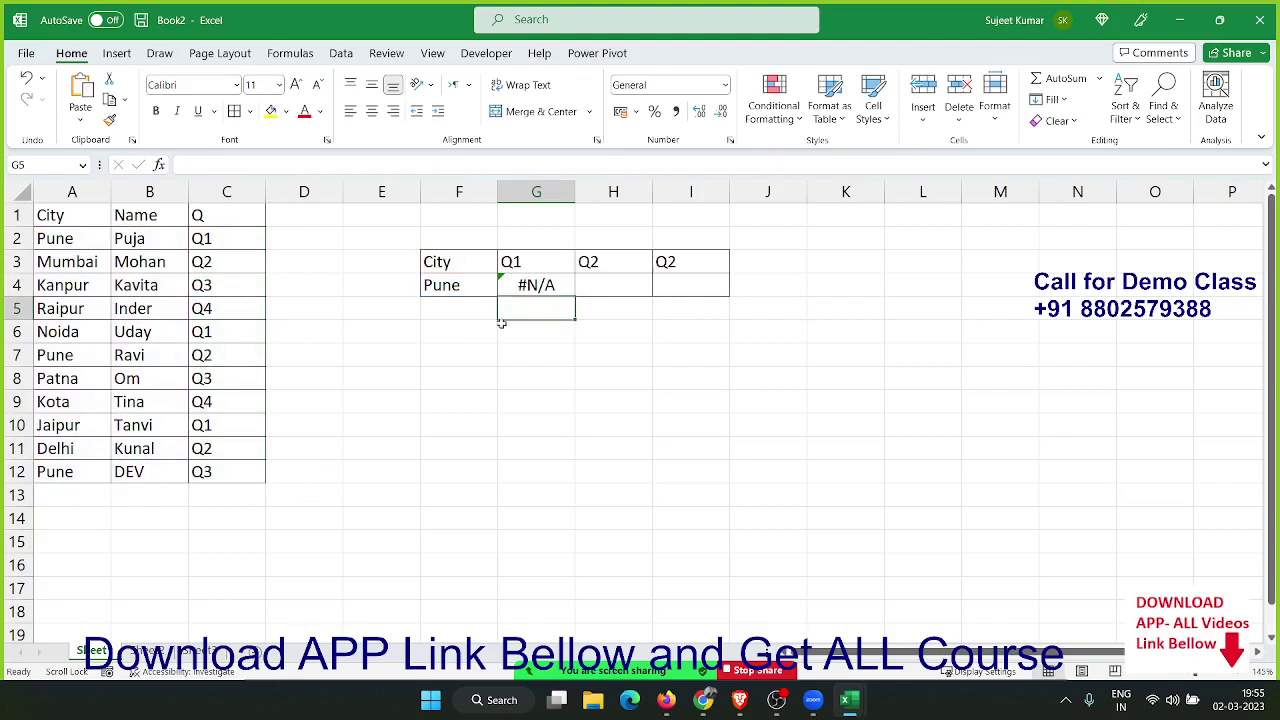
- Change the F3 reference in G4's XLOOKUP to G3 so it returns Puja
{"action": "left_click", "coordinate": [530, 286]}
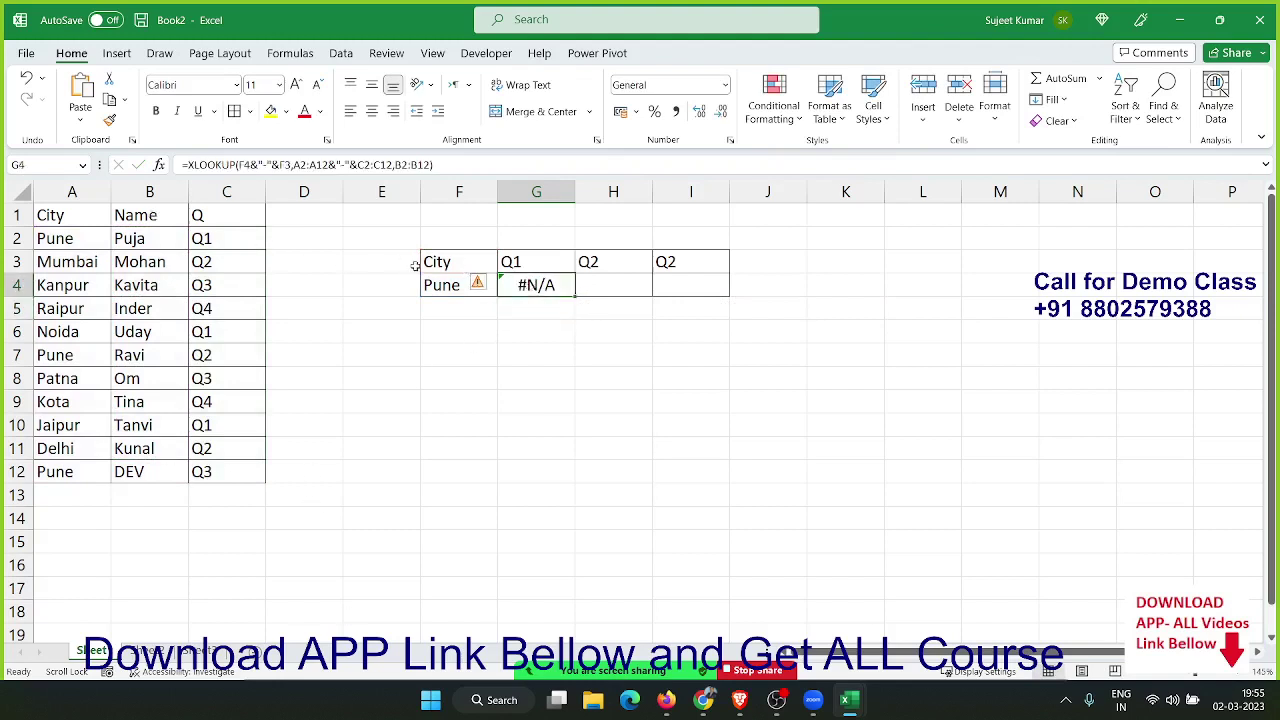
{"action": "double_click", "coordinate": [535, 285]}
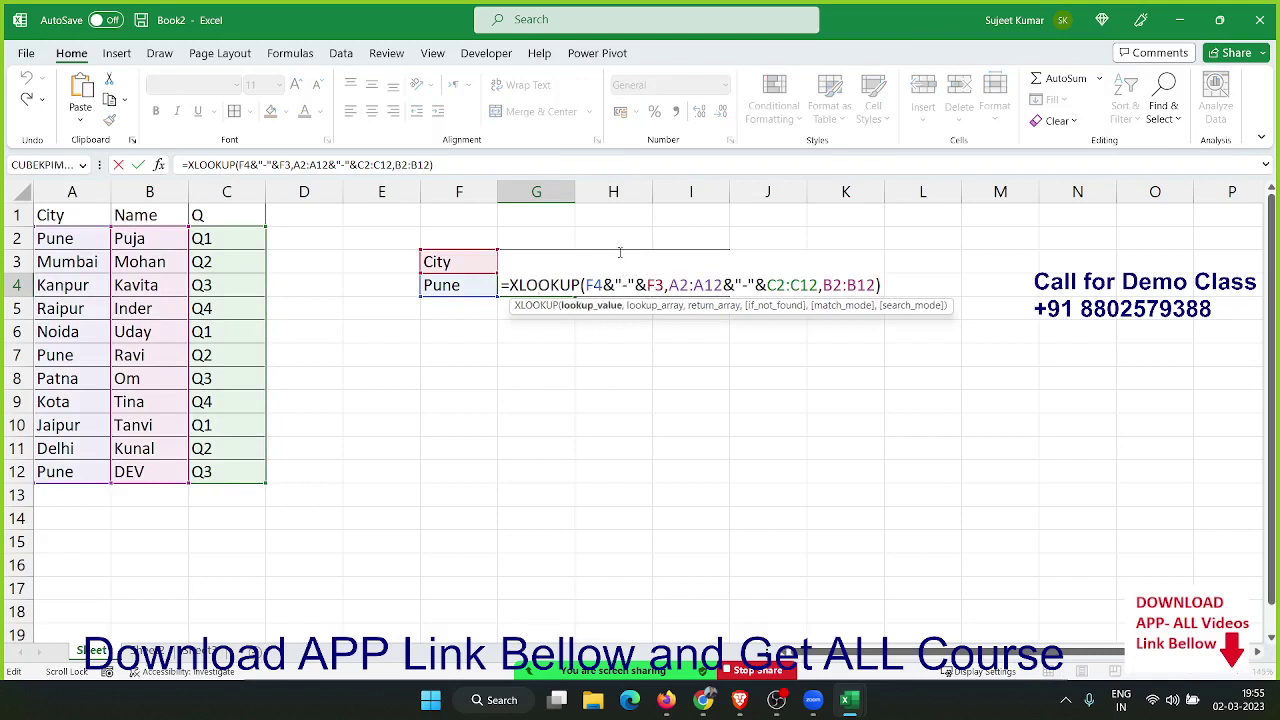
{"action": "key", "text": "Return"}
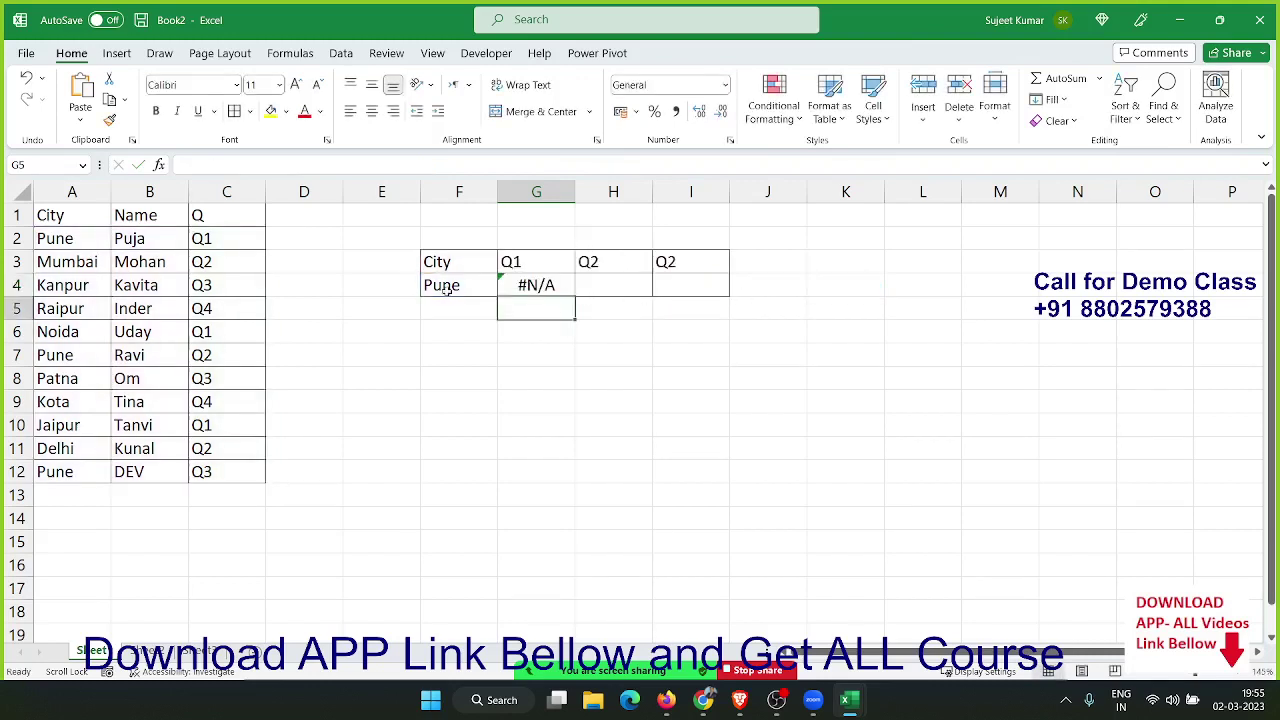
{"action": "double_click", "coordinate": [508, 284]}
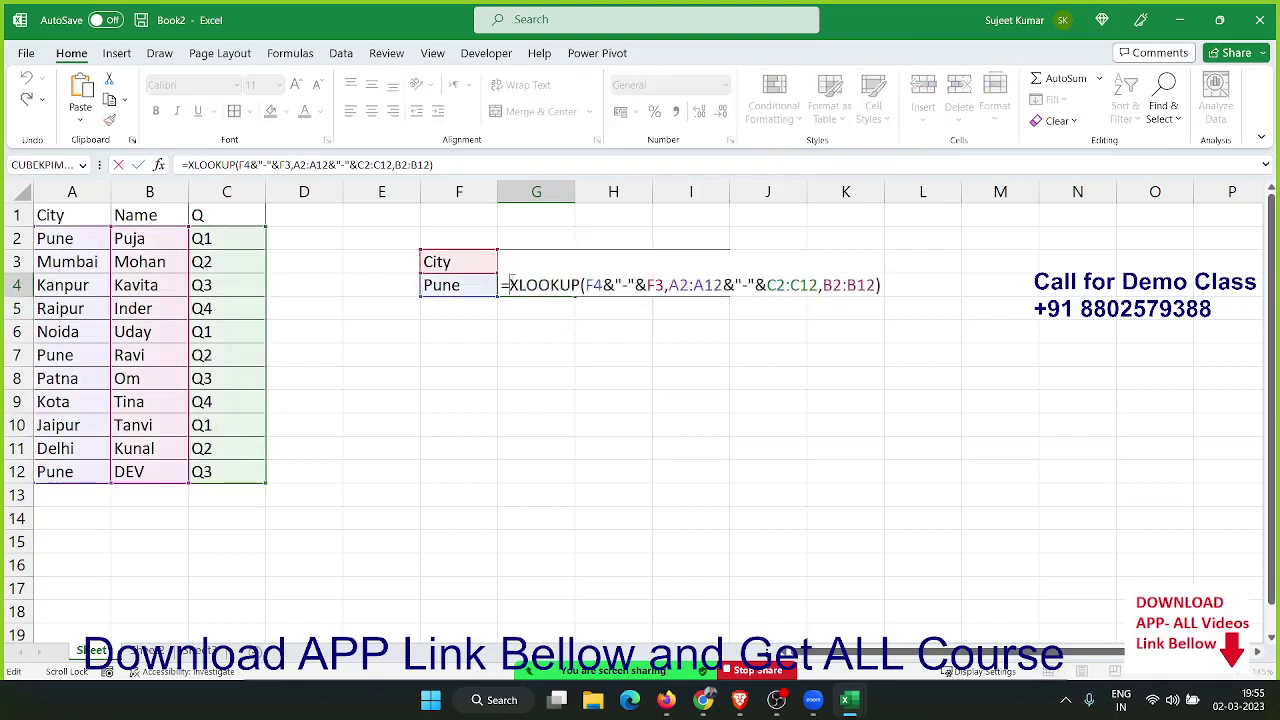
{"action": "left_click", "coordinate": [648, 287]}
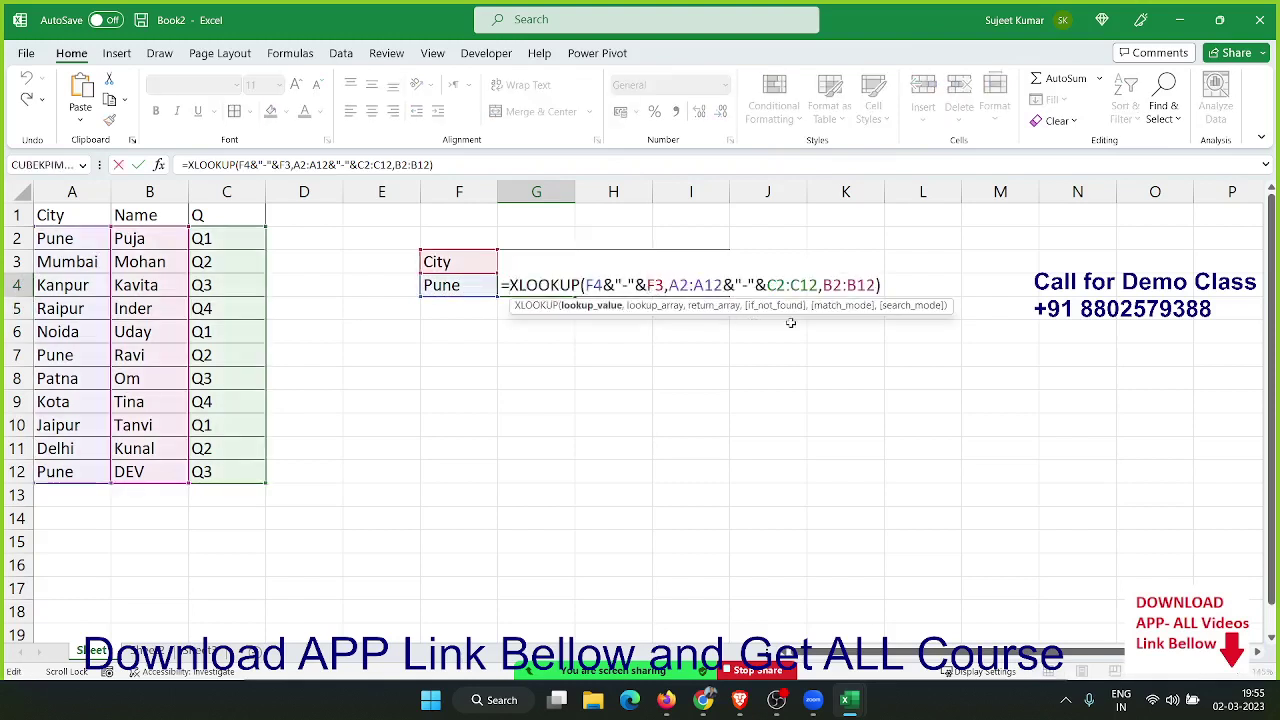
{"action": "key", "text": "BackSpace"}
{"action": "type", "text": "G"}
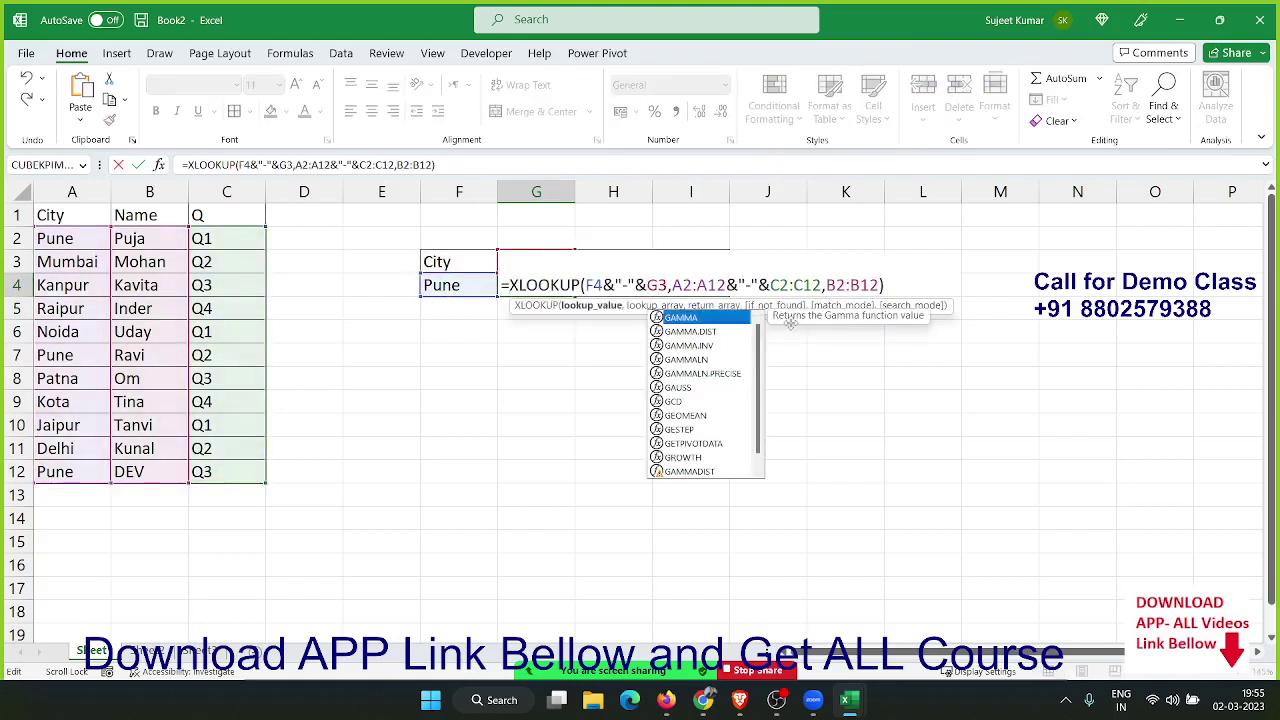
{"action": "key", "text": "Return"}
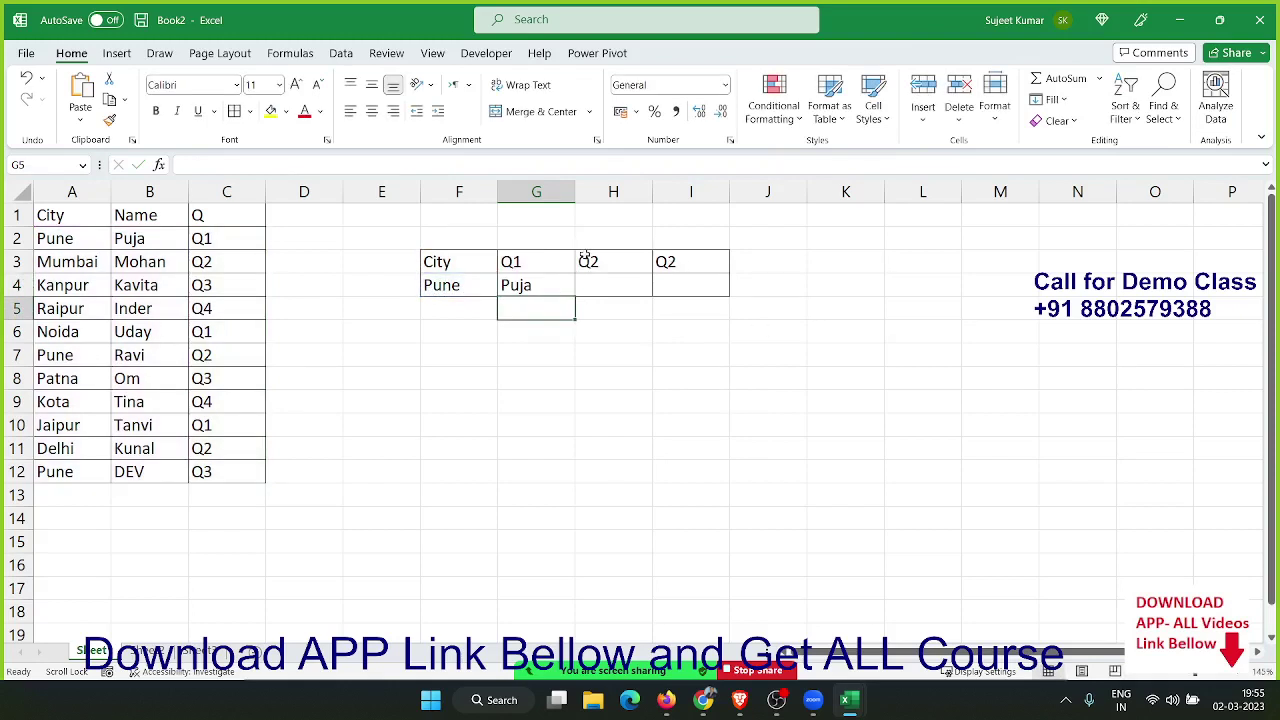
- Anchor G4's key references as $F4 and G$3
{"action": "double_click", "coordinate": [572, 281]}
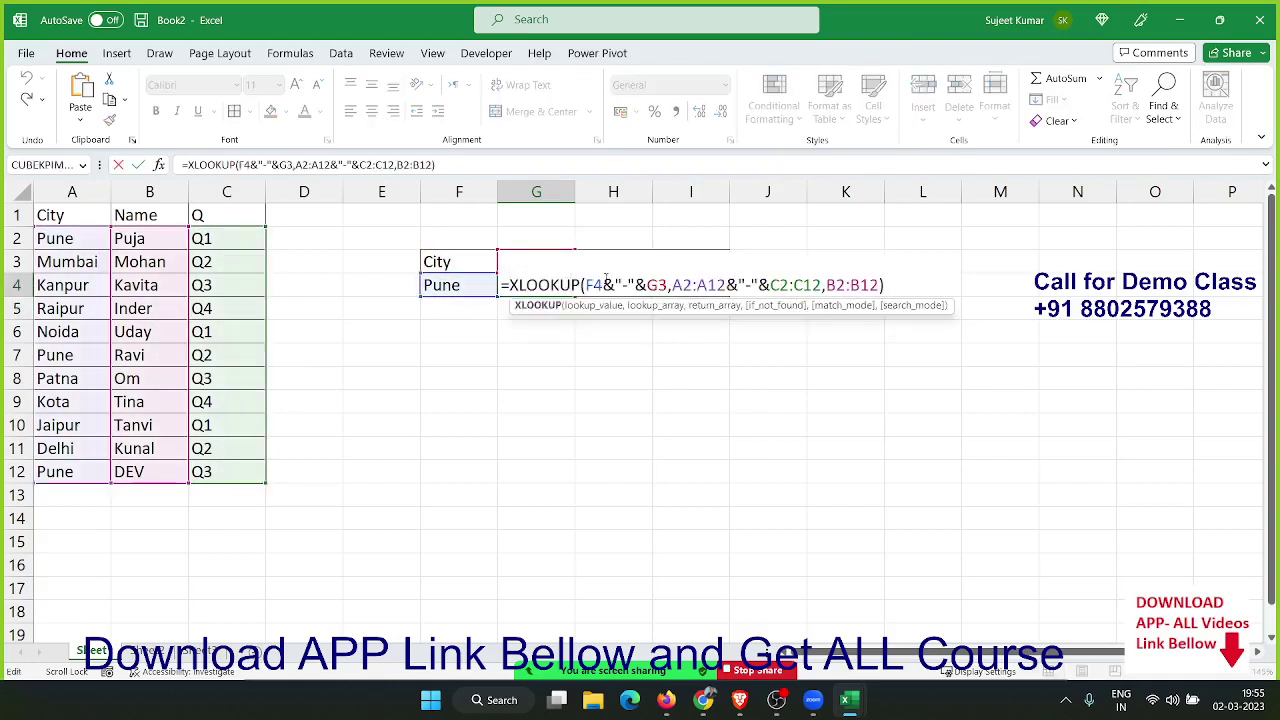
{"action": "left_click", "coordinate": [595, 284]}
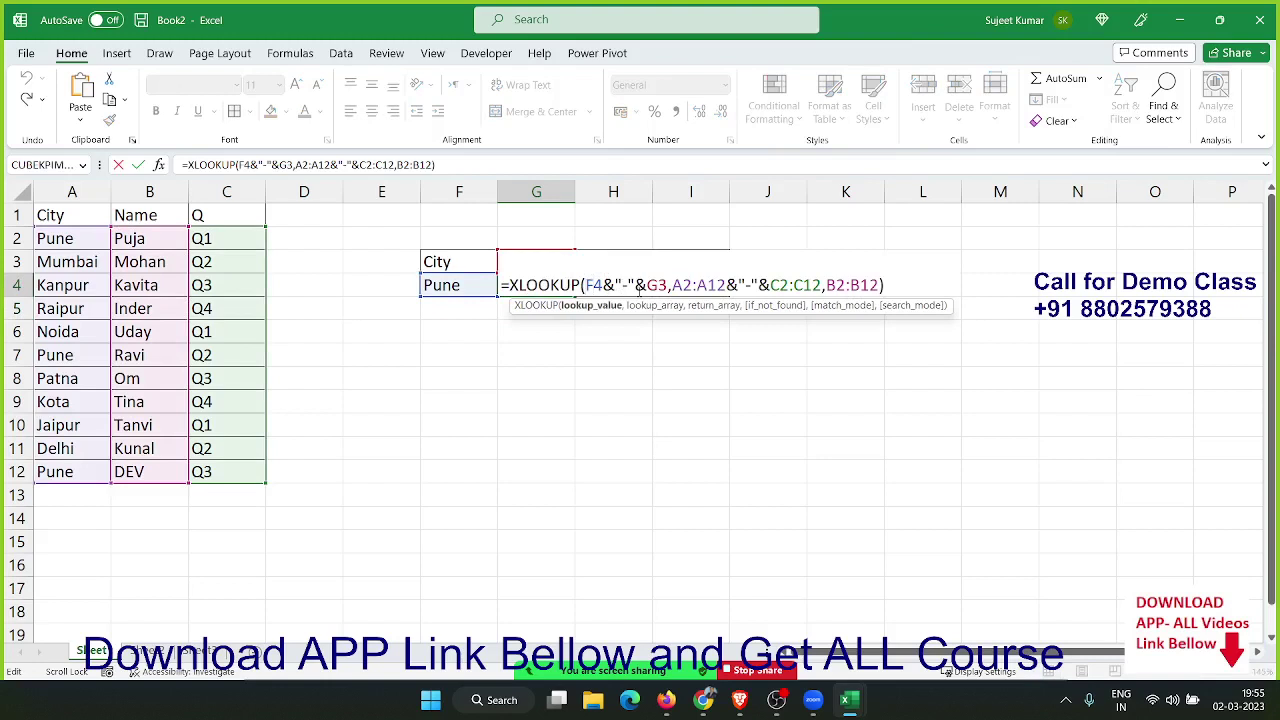
{"action": "type", "text": "$"}
{"action": "left_click", "coordinate": [672, 285]}
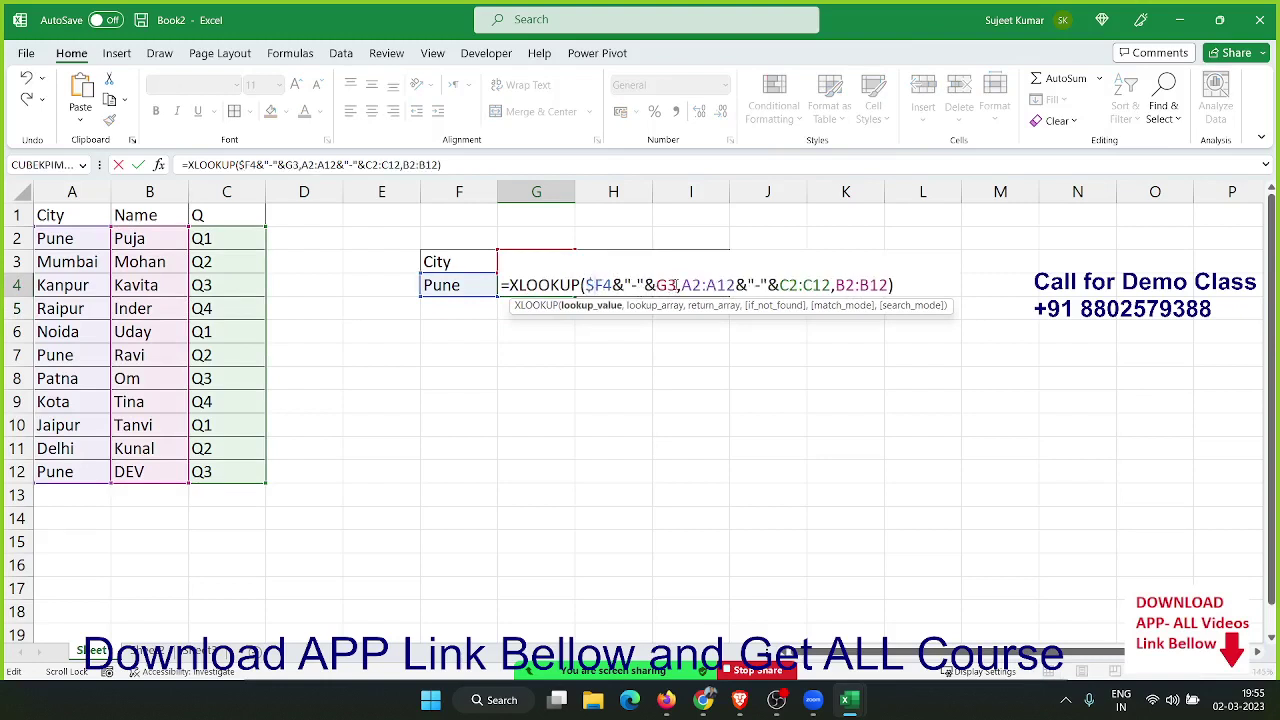
{"action": "left_click", "coordinate": [668, 284]}
{"action": "type", "text": "$"}
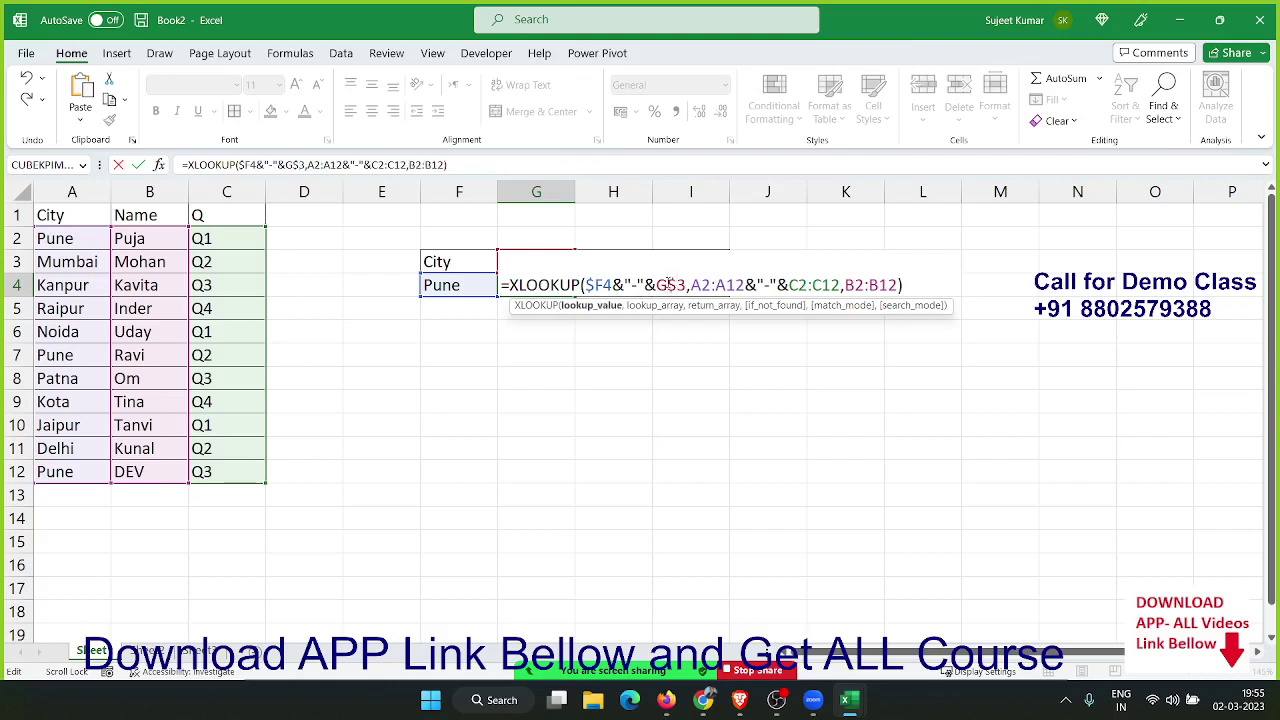
- Make the ranges absolute: $A$2:$A$12, $C$2:$C$12 and $B$2:$B$12
{"action": "left_click", "coordinate": [700, 284]}
{"action": "key", "text": "F4"}
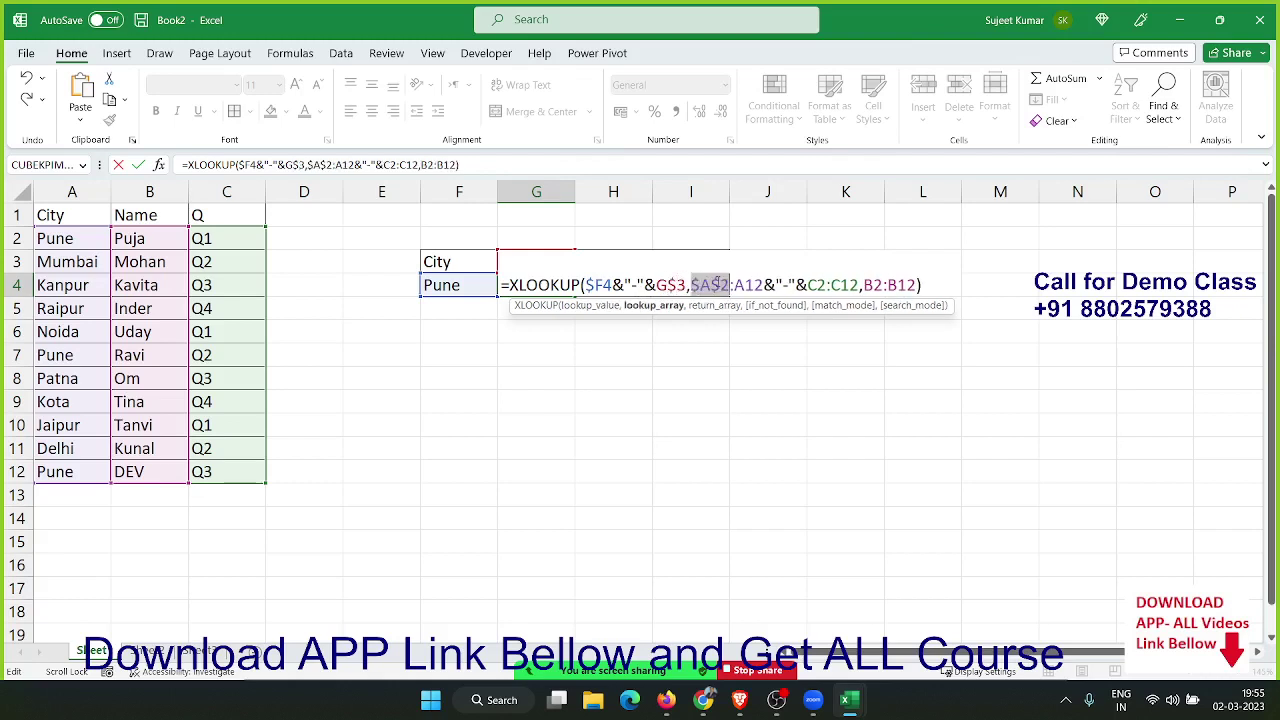
{"action": "left_click", "coordinate": [748, 284]}
{"action": "key", "text": "F4"}
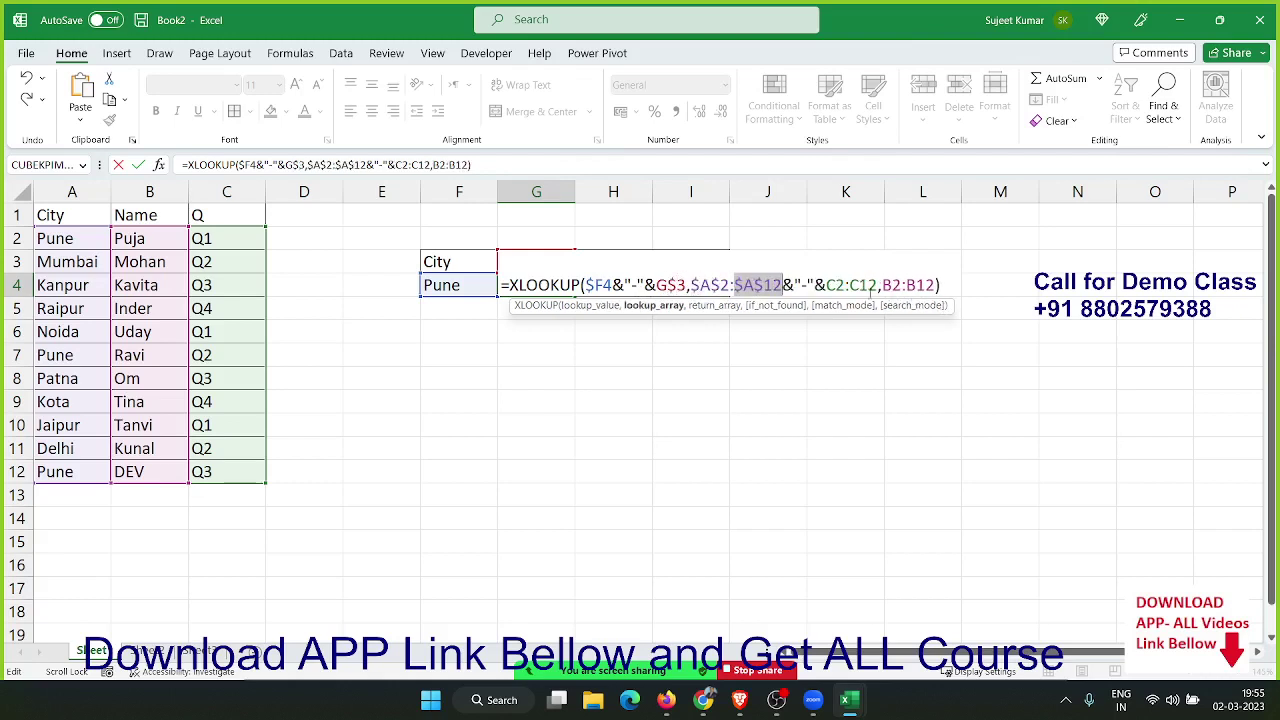
{"action": "left_click", "coordinate": [836, 285]}
{"action": "key", "text": "F4"}
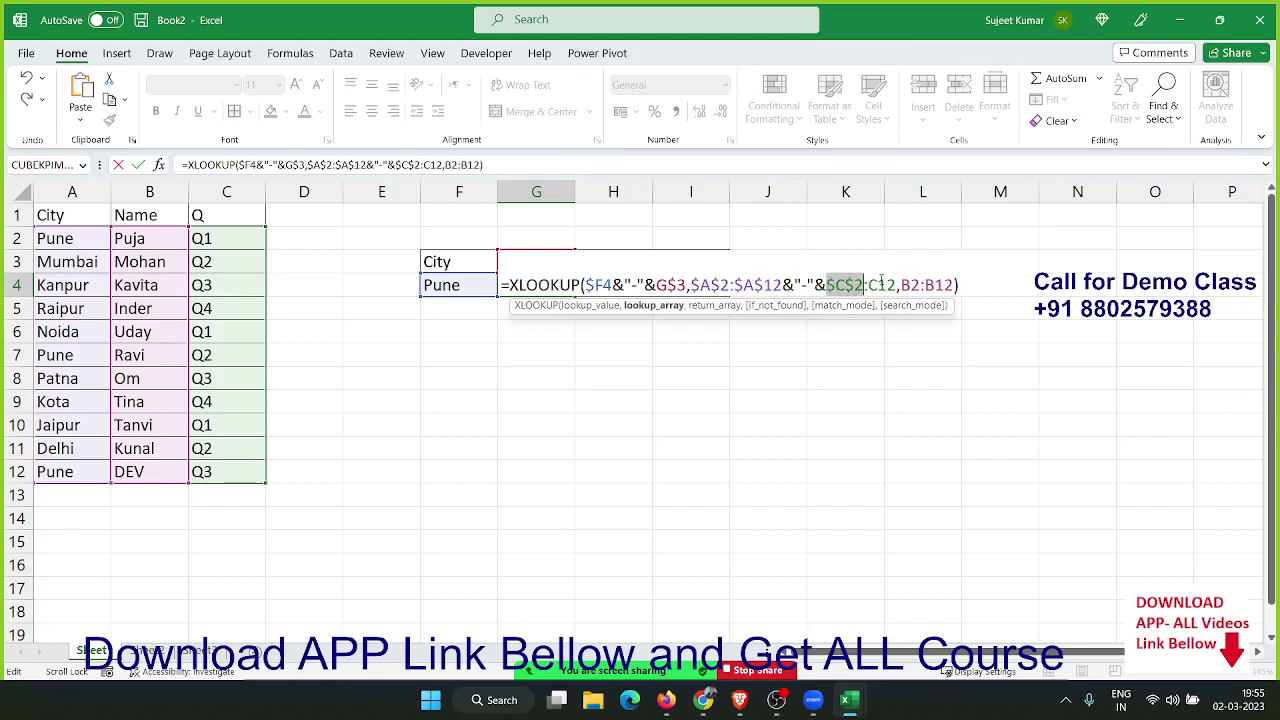
{"action": "left_click", "coordinate": [884, 285]}
{"action": "key", "text": "F4"}
{"action": "left_click", "coordinate": [929, 285]}
{"action": "key", "text": "F4"}
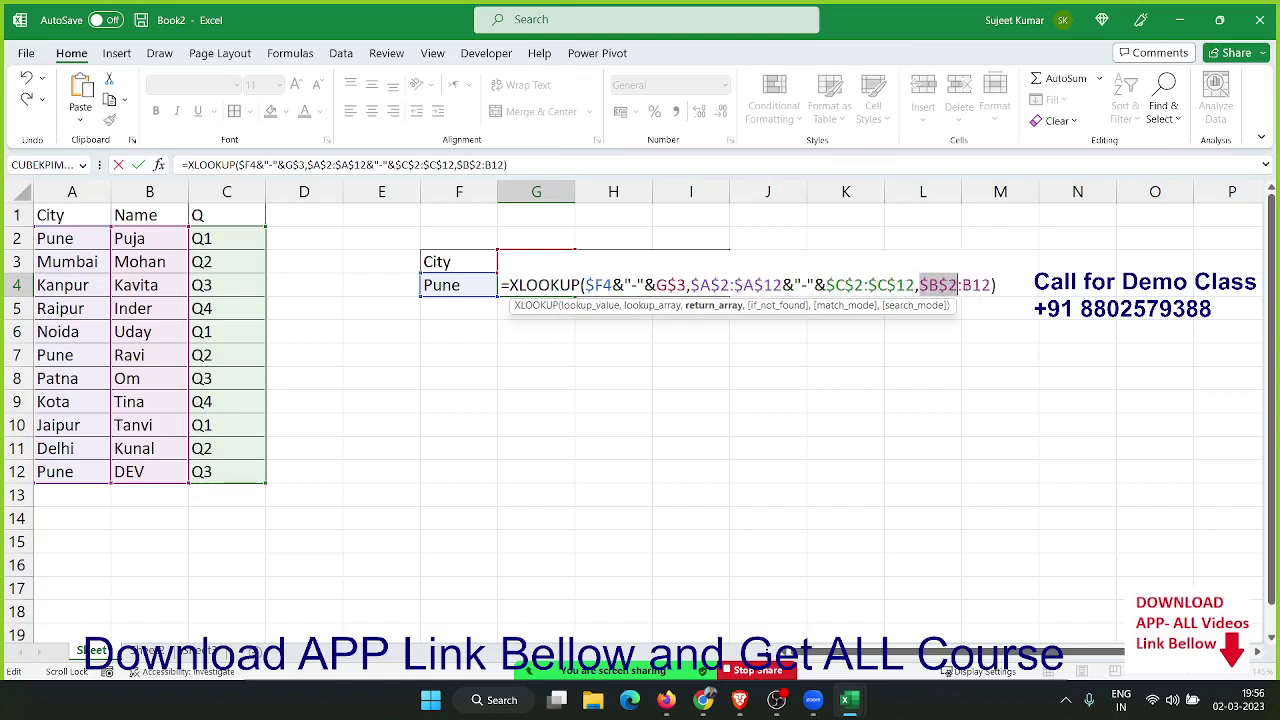
{"action": "left_click", "coordinate": [984, 285]}
{"action": "key", "text": "F4"}
{"action": "key", "text": "Return"}
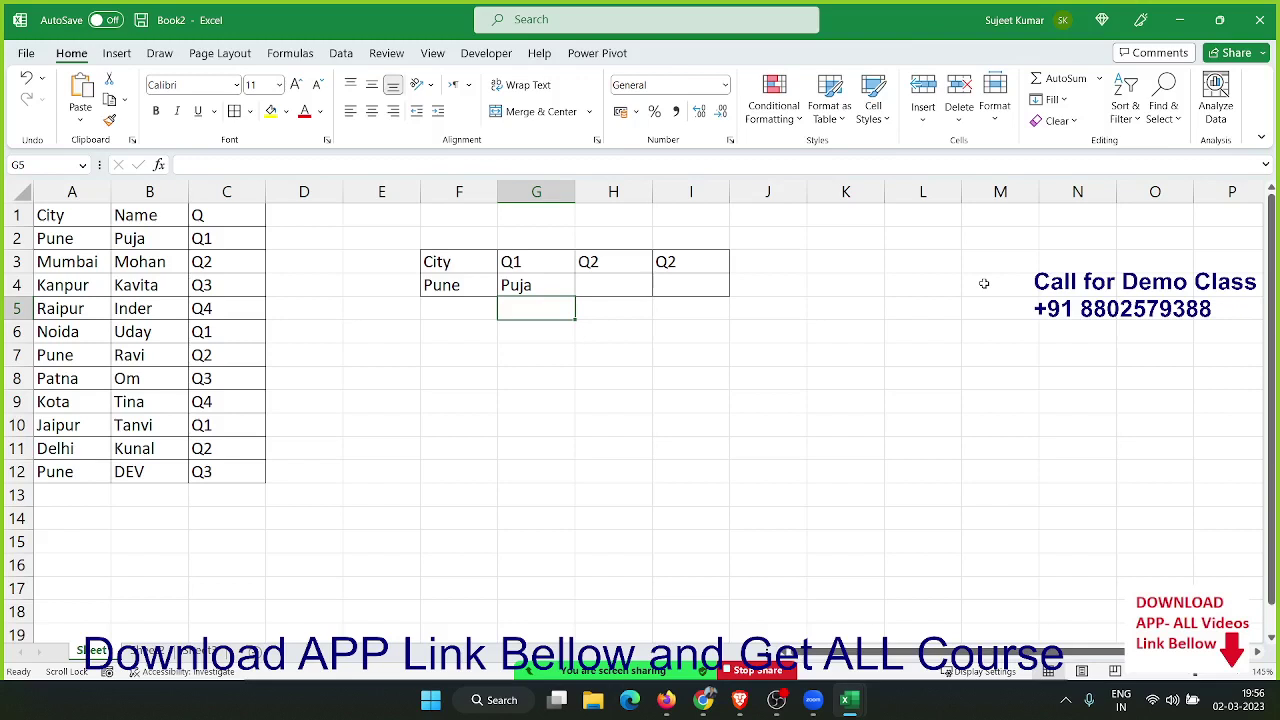
- Fill G4's XLOOKUP right into H4 and I4 and check the copied formula
{"action": "left_click_drag", "start_coordinate": [543, 286], "coordinate": [665, 284]}
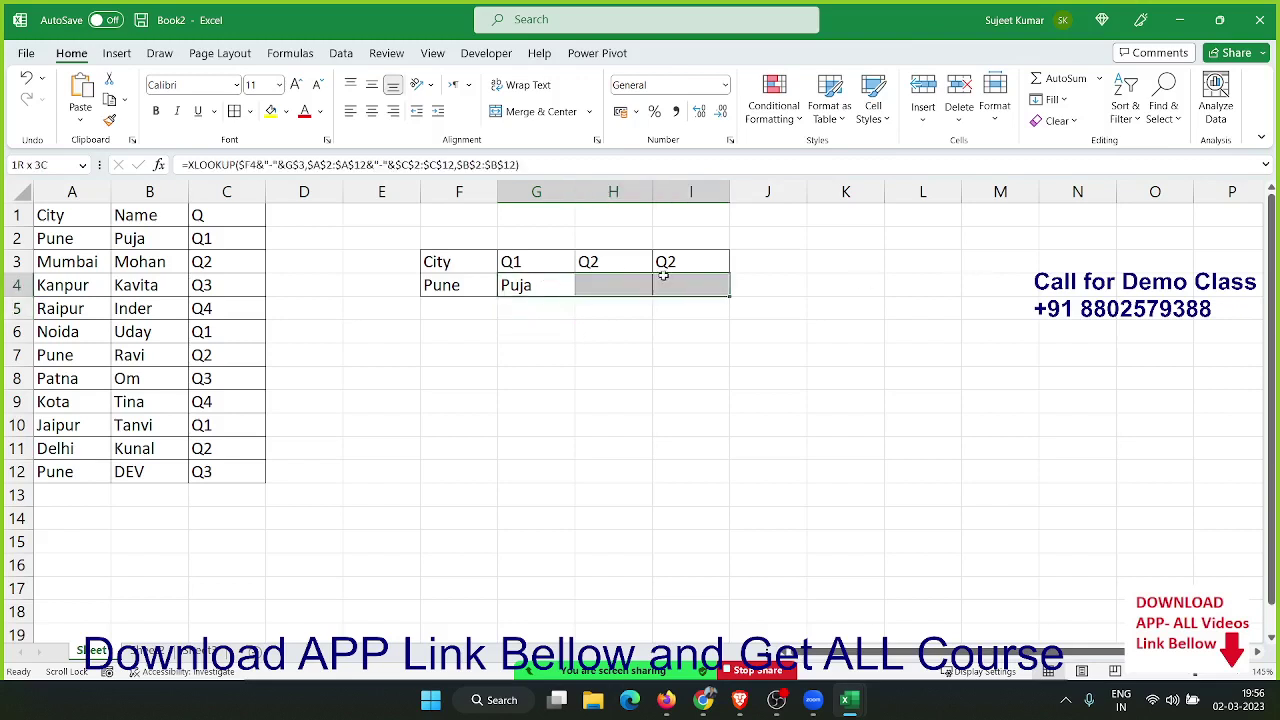
{"action": "key", "text": "ctrl+r"}
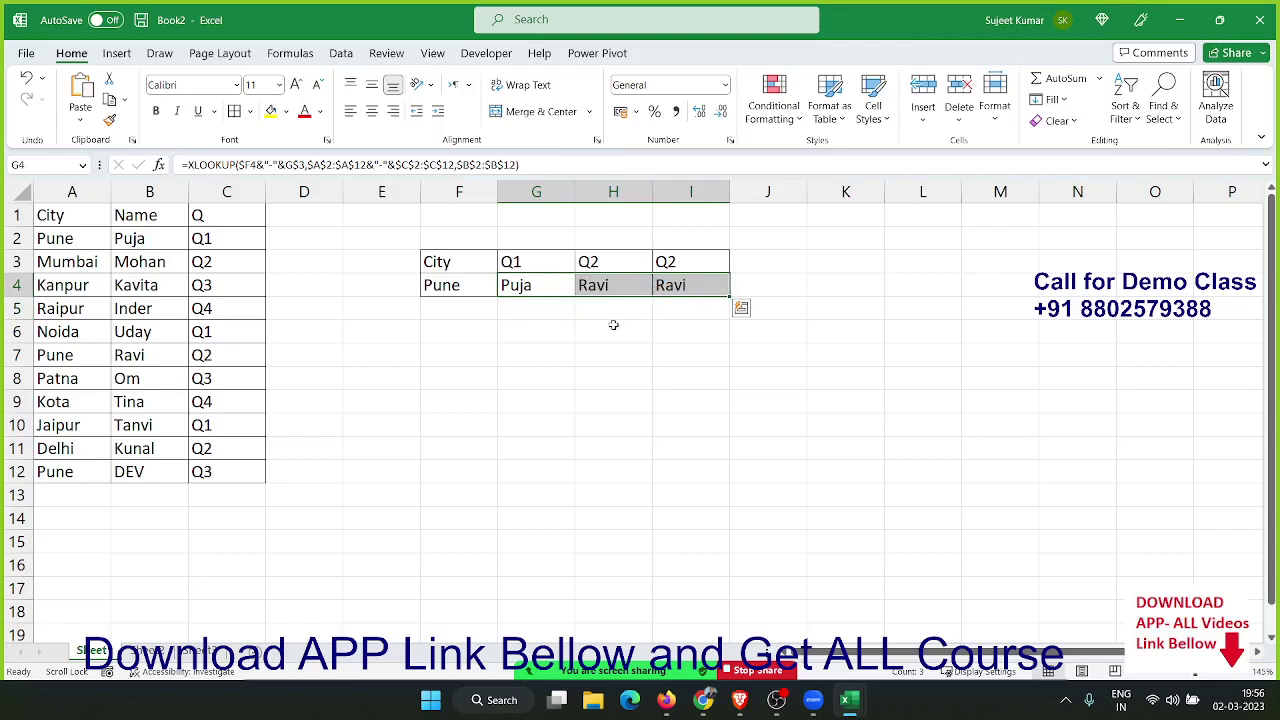
{"action": "left_click", "coordinate": [530, 290]}
{"action": "left_click", "coordinate": [607, 285]}
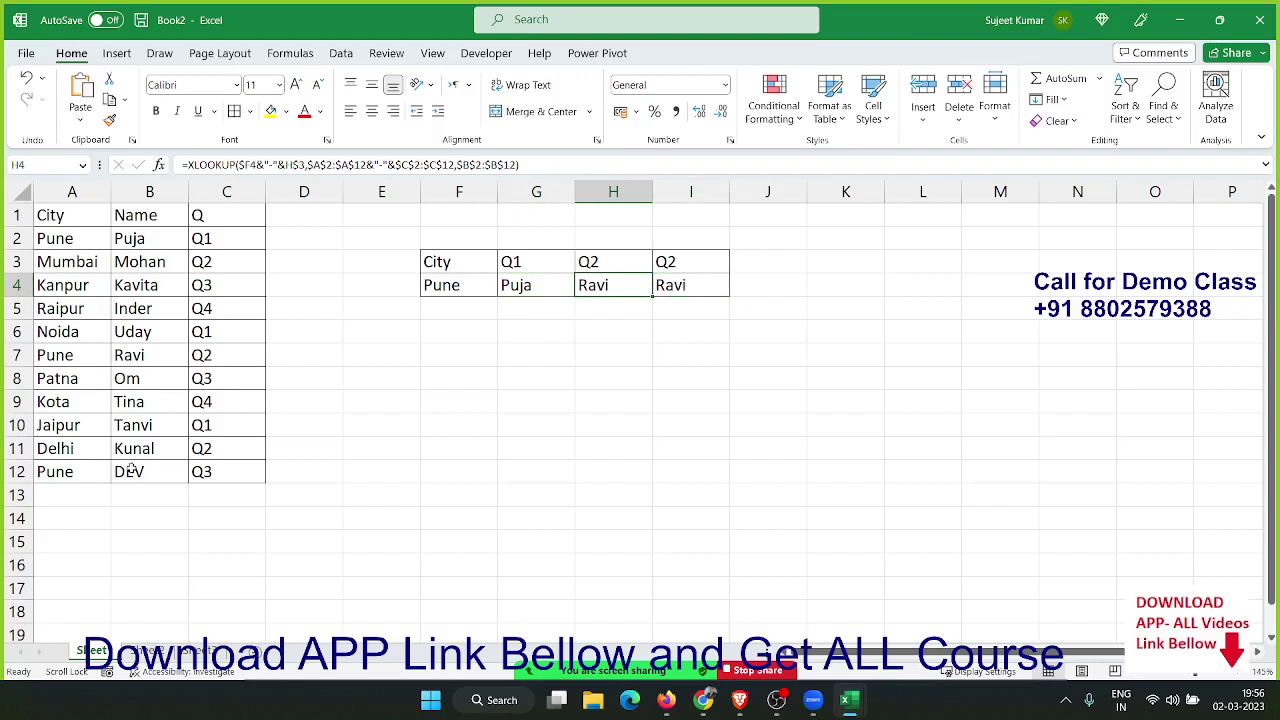
- Change header I3 from Q2 to Q3 so I4 returns DEV, then select A1:C12
{"action": "double_click", "coordinate": [704, 261]}
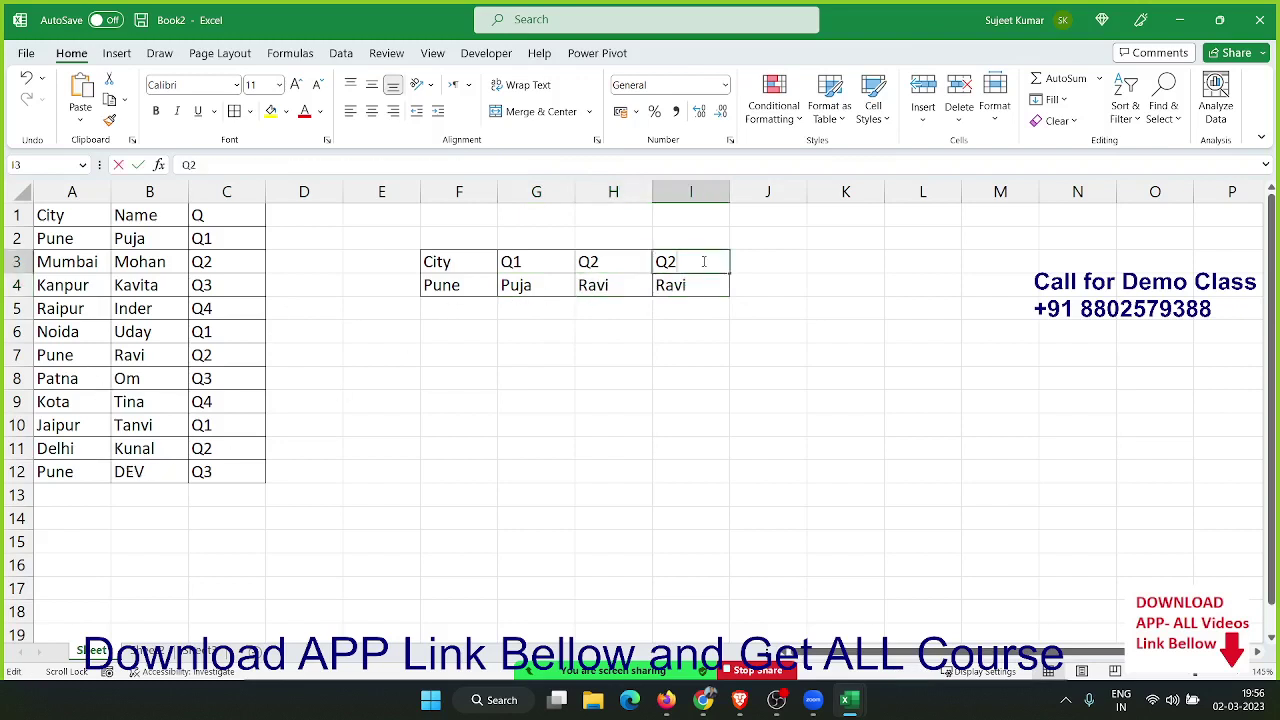
{"action": "key", "text": "BackSpace"}
{"action": "type", "text": "3"}
{"action": "key", "text": "Return"}
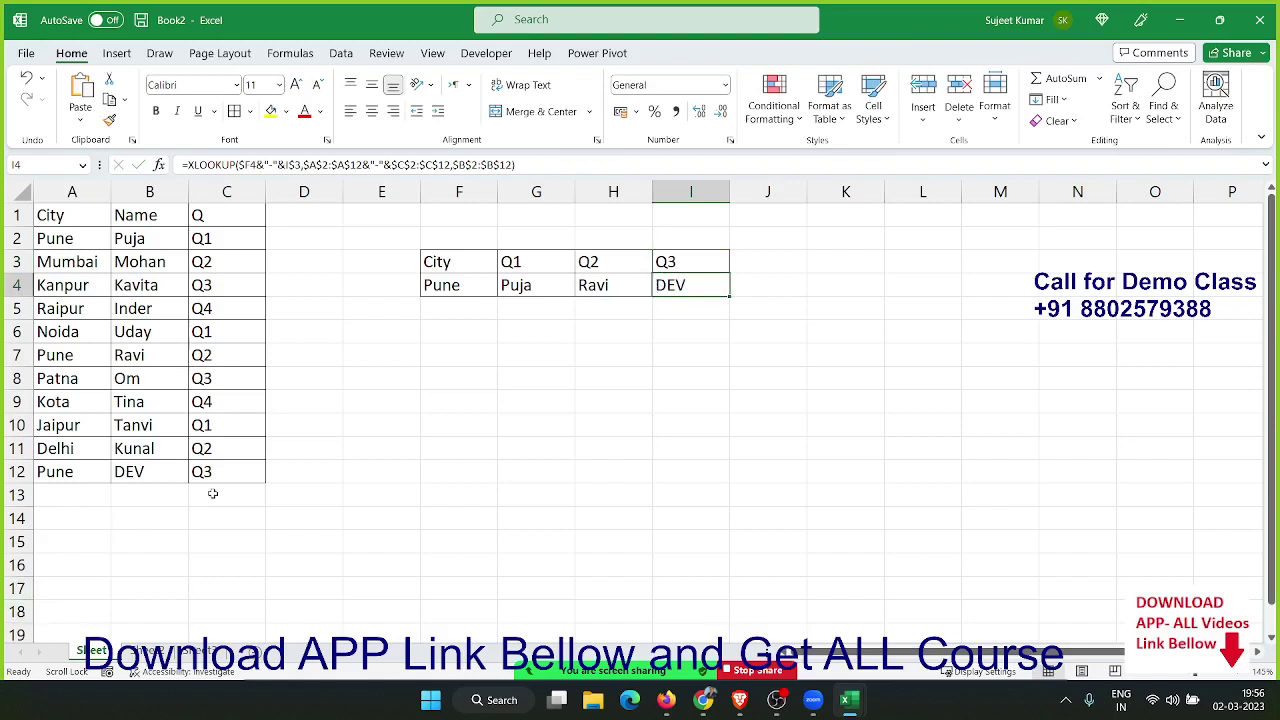
{"action": "left_click_drag", "start_coordinate": [40, 214], "coordinate": [220, 477]}
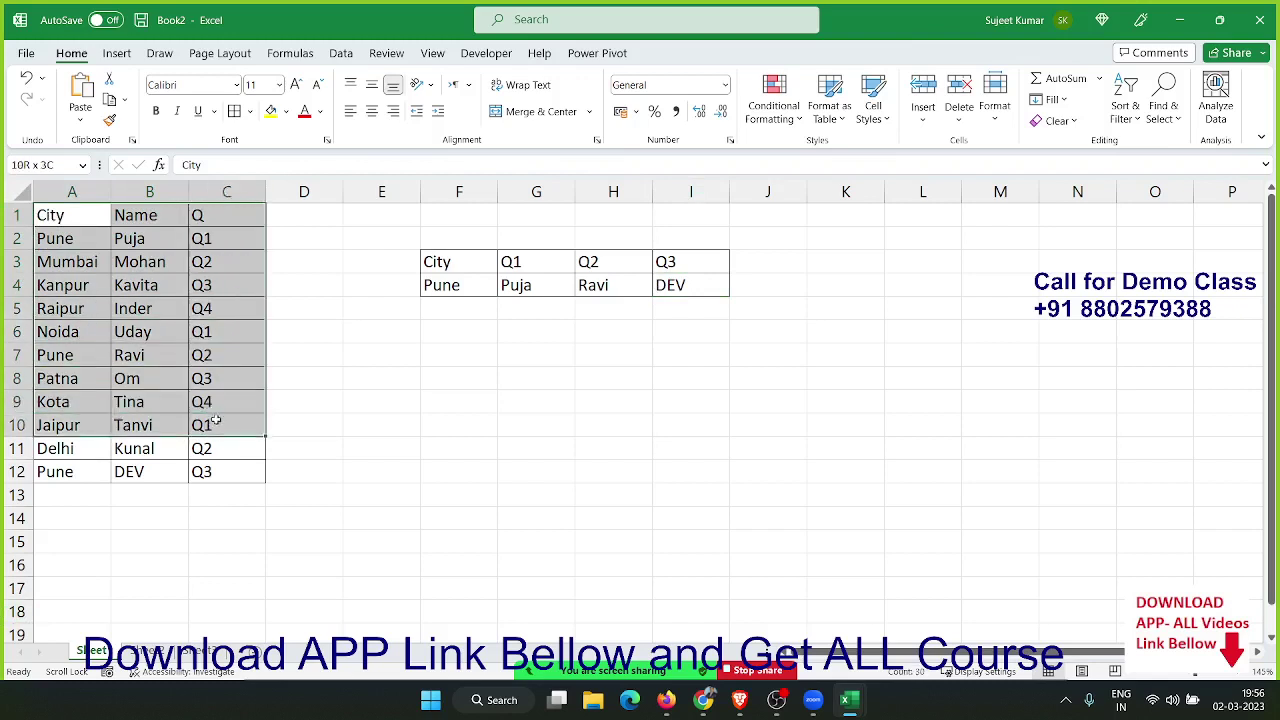
- Copy the table A1:C12 and paste it at A1 of Sheet2
{"action": "key", "text": "ctrl+c"}
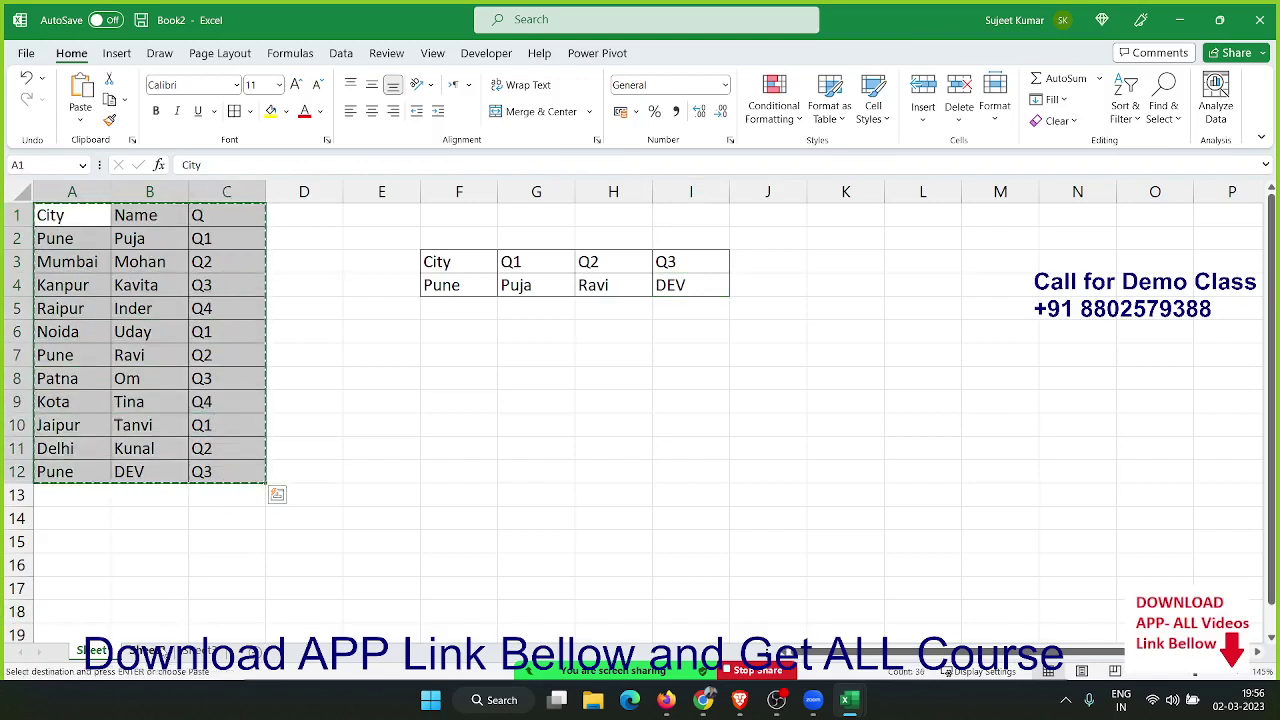
{"action": "left_click", "coordinate": [158, 650]}
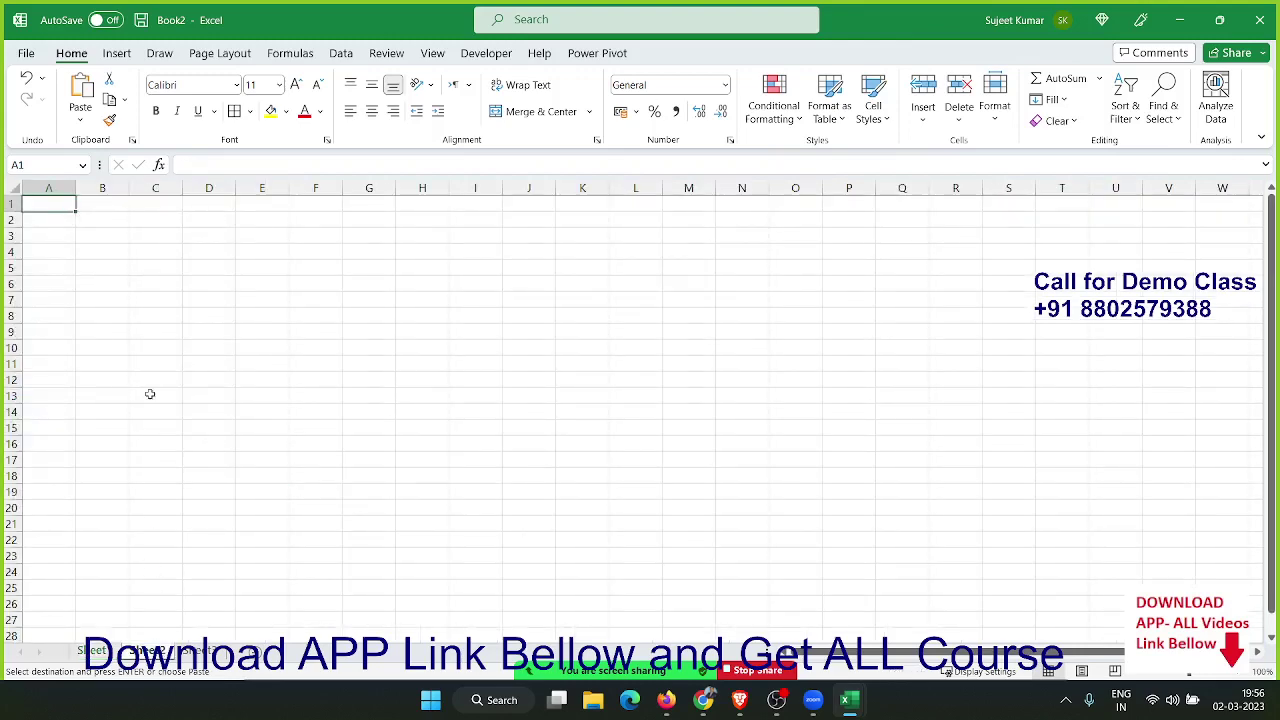
{"action": "key", "text": "ctrl+v"}
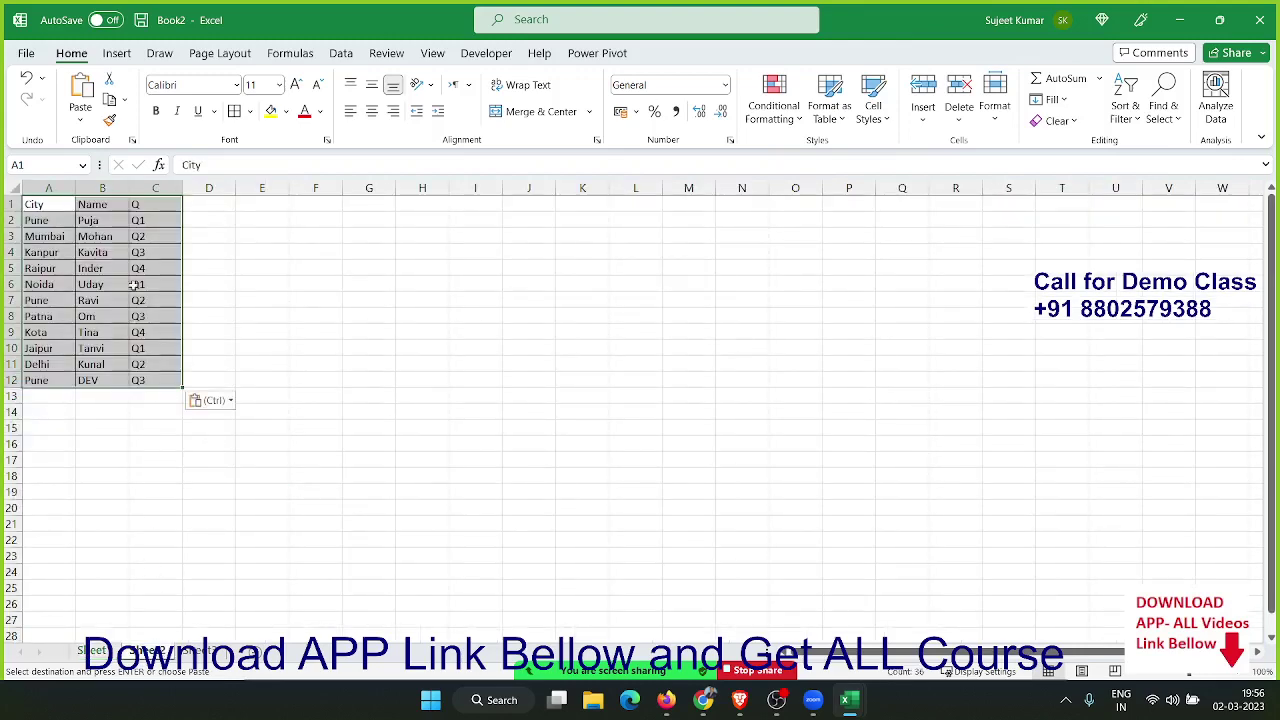
- Get the table onto a clean sheet in Book2, dismiss the pop-up, and select column A
{"action": "left_click", "coordinate": [131, 268]}
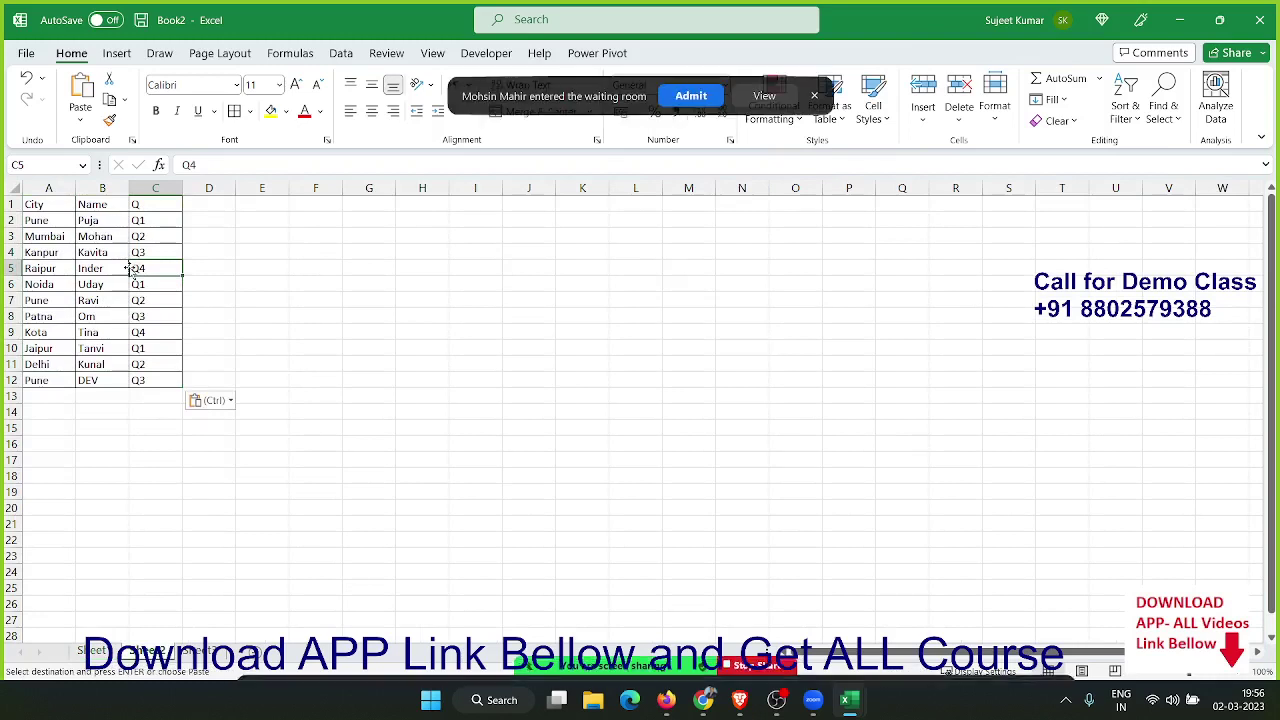
{"action": "left_click", "coordinate": [389, 240]}
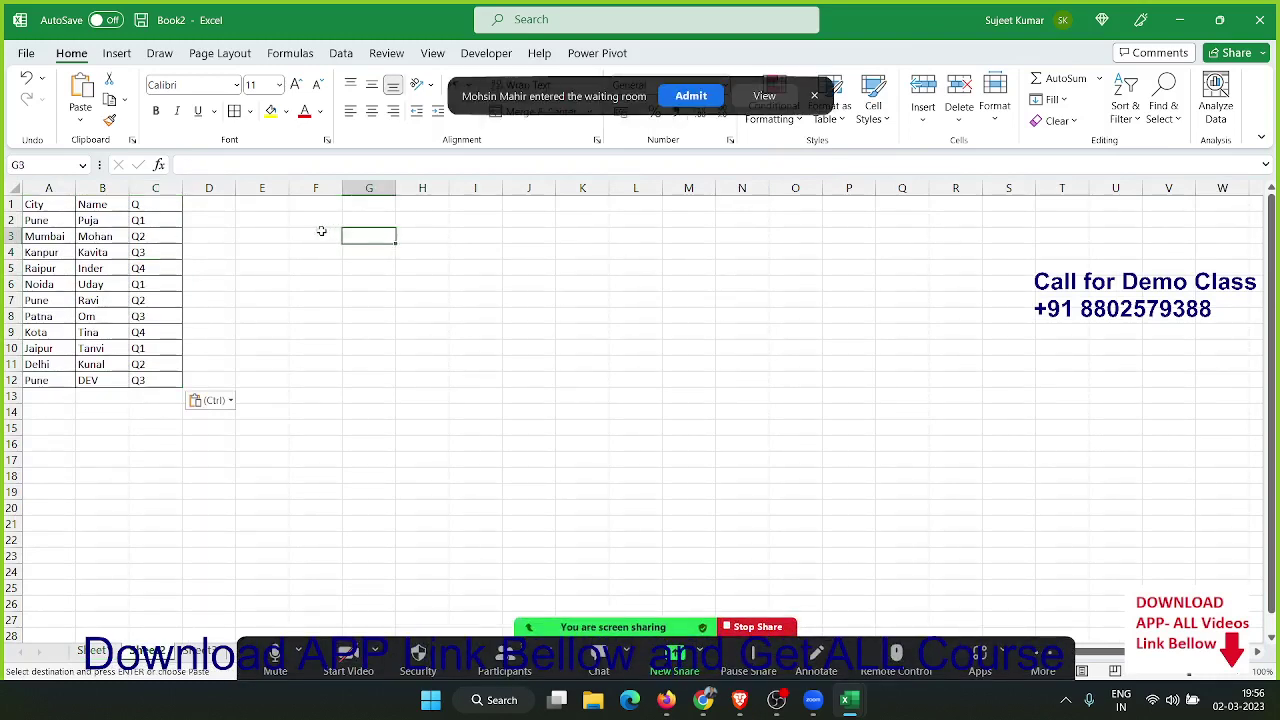
{"action": "left_click", "coordinate": [262, 221]}
{"action": "left_click", "coordinate": [172, 283]}
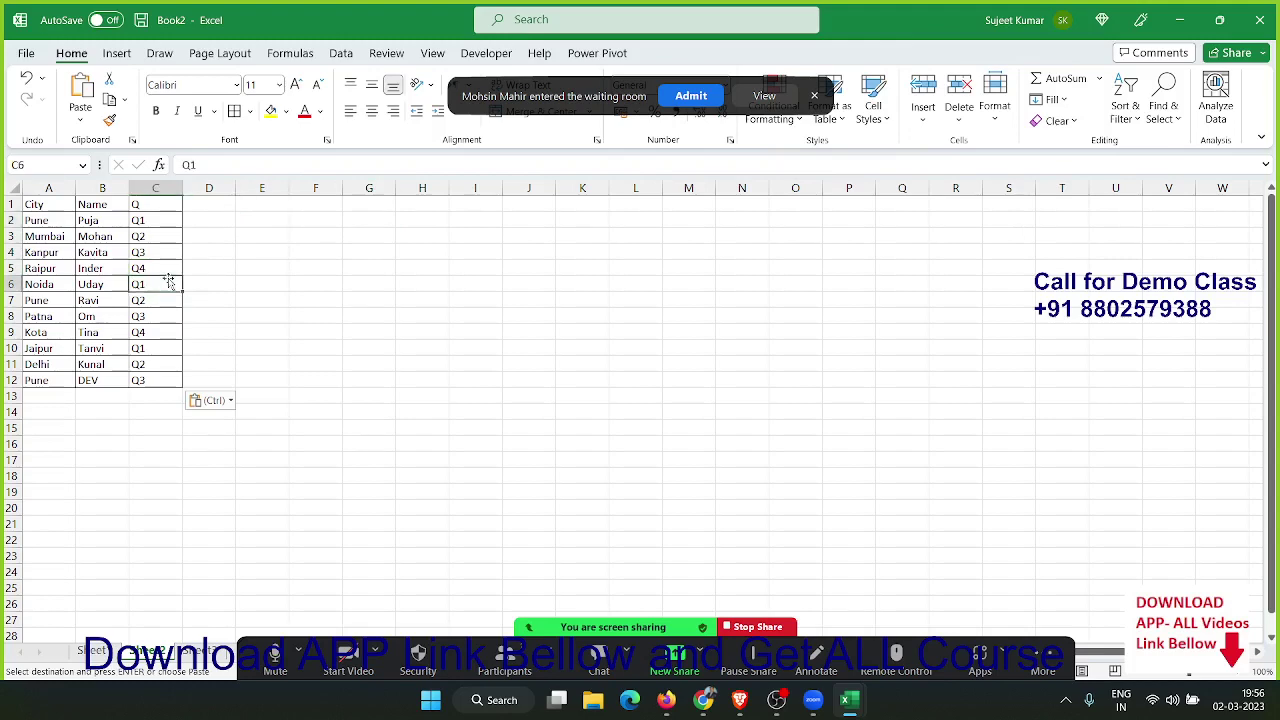
{"action": "left_click", "coordinate": [274, 234]}
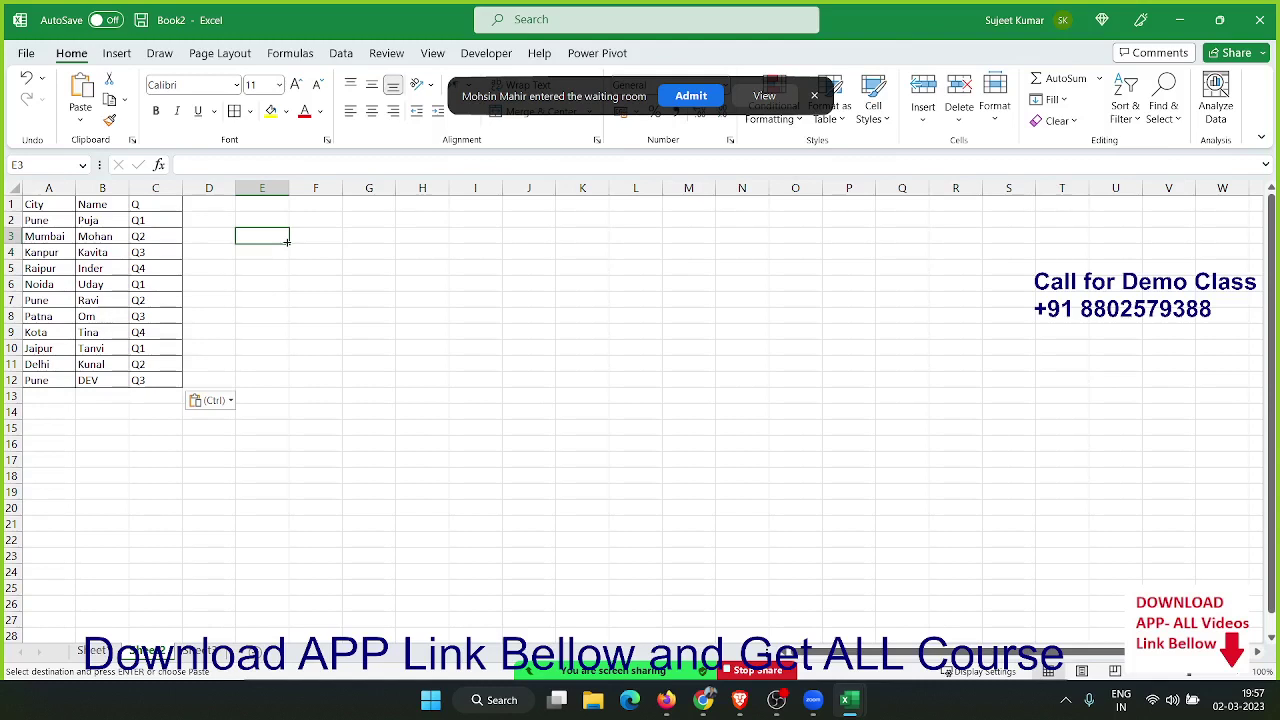
{"action": "left_click", "coordinate": [112, 234]}
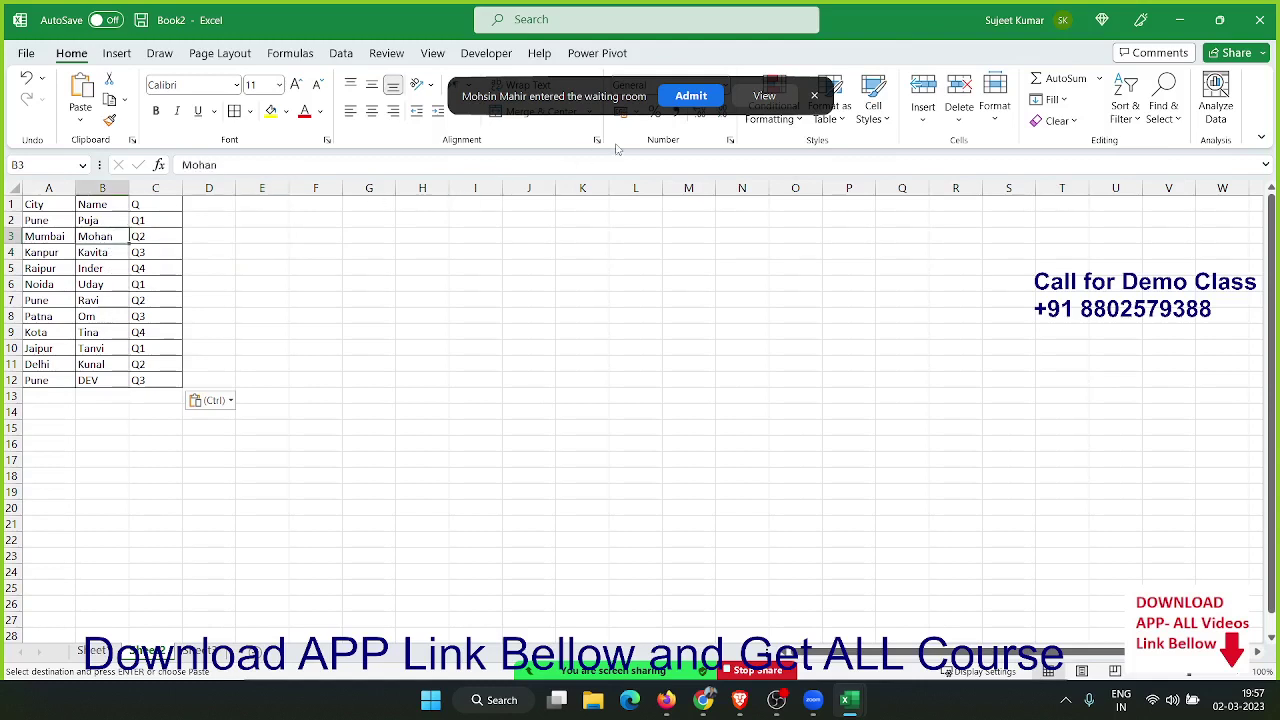
{"action": "left_click", "coordinate": [814, 95]}
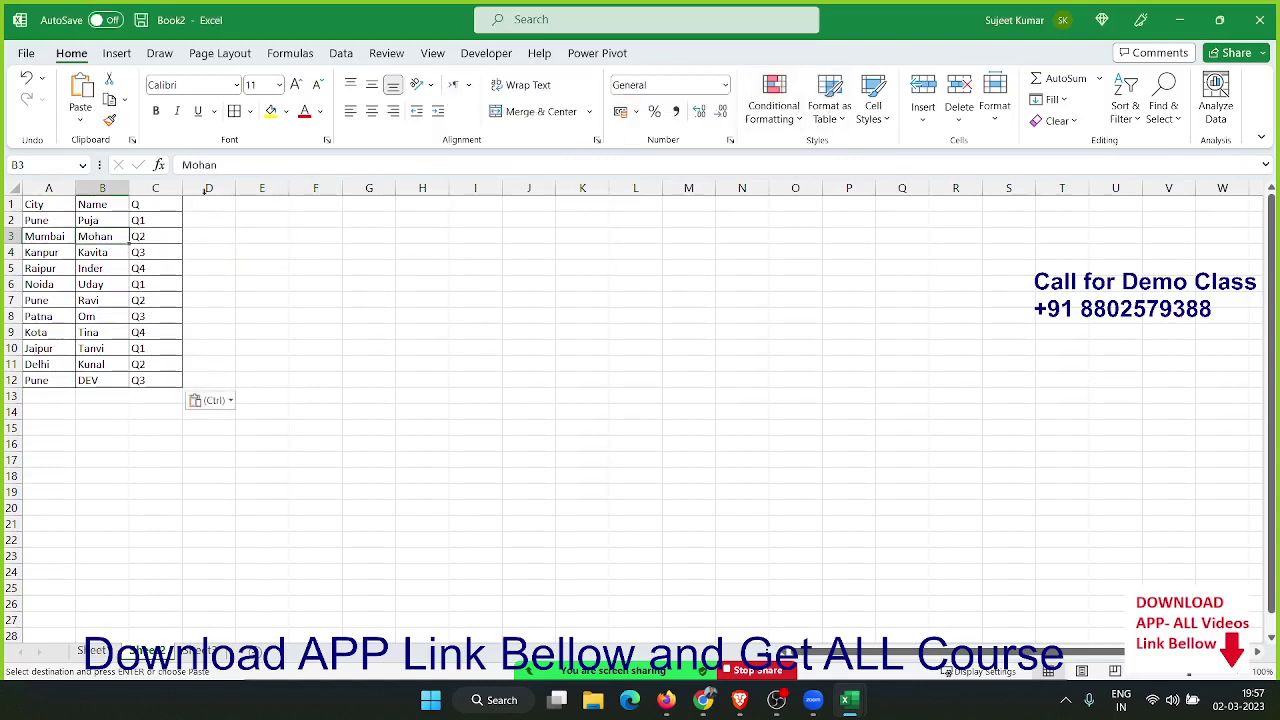
{"action": "left_click", "coordinate": [155, 204]}
{"action": "left_click", "coordinate": [26, 183]}
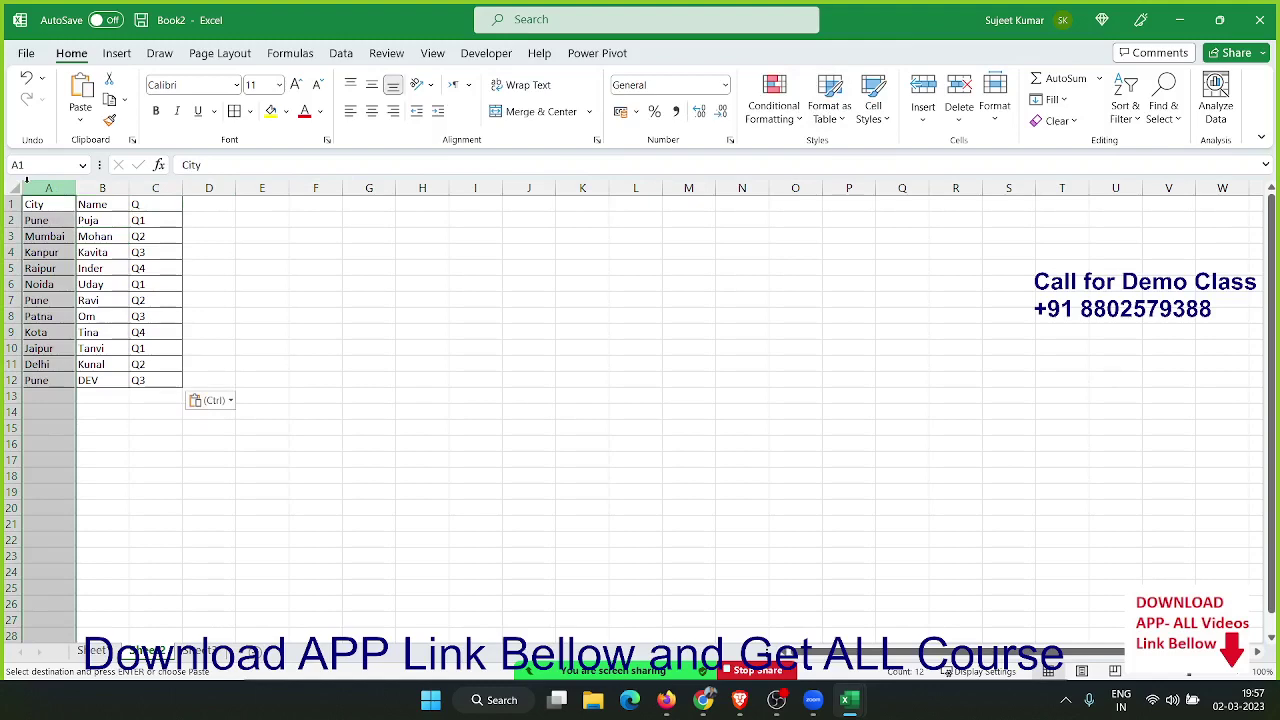
- Insert an empty column A before the City column
{"action": "key", "text": "ctrl"}
{"action": "key", "text": "Escape"}
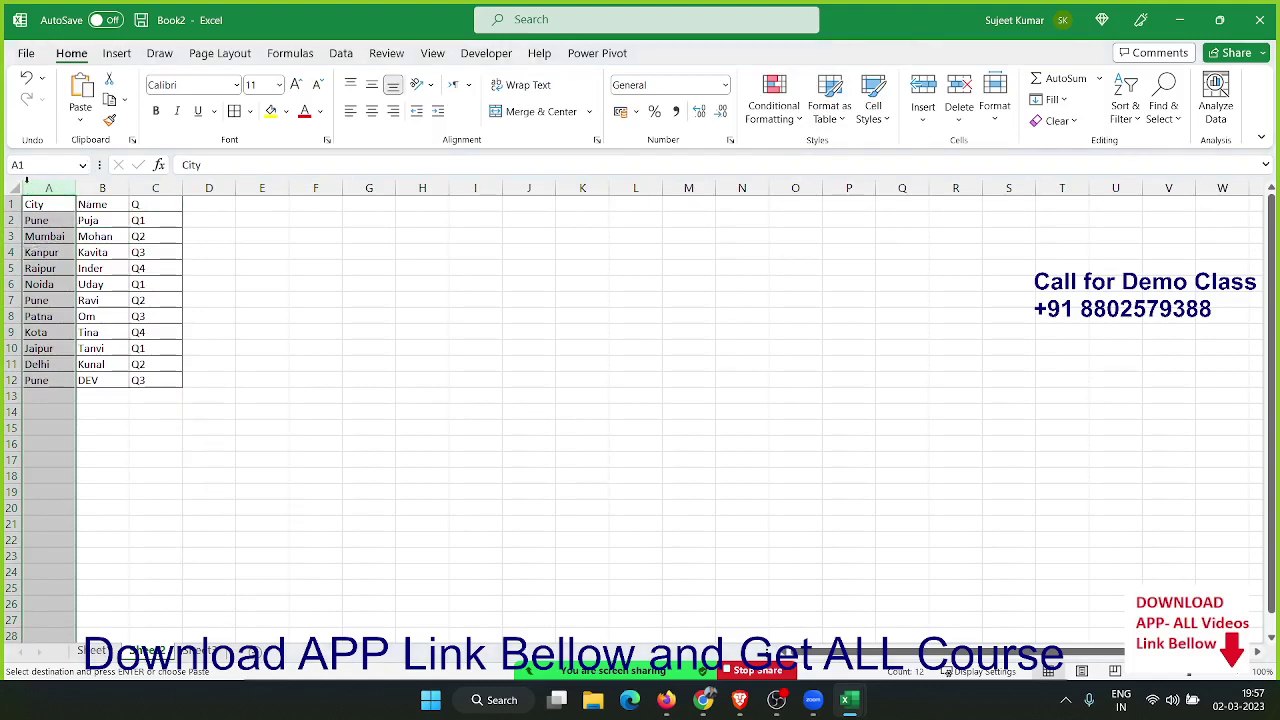
{"action": "key", "text": "ctrl+shift+equal"}
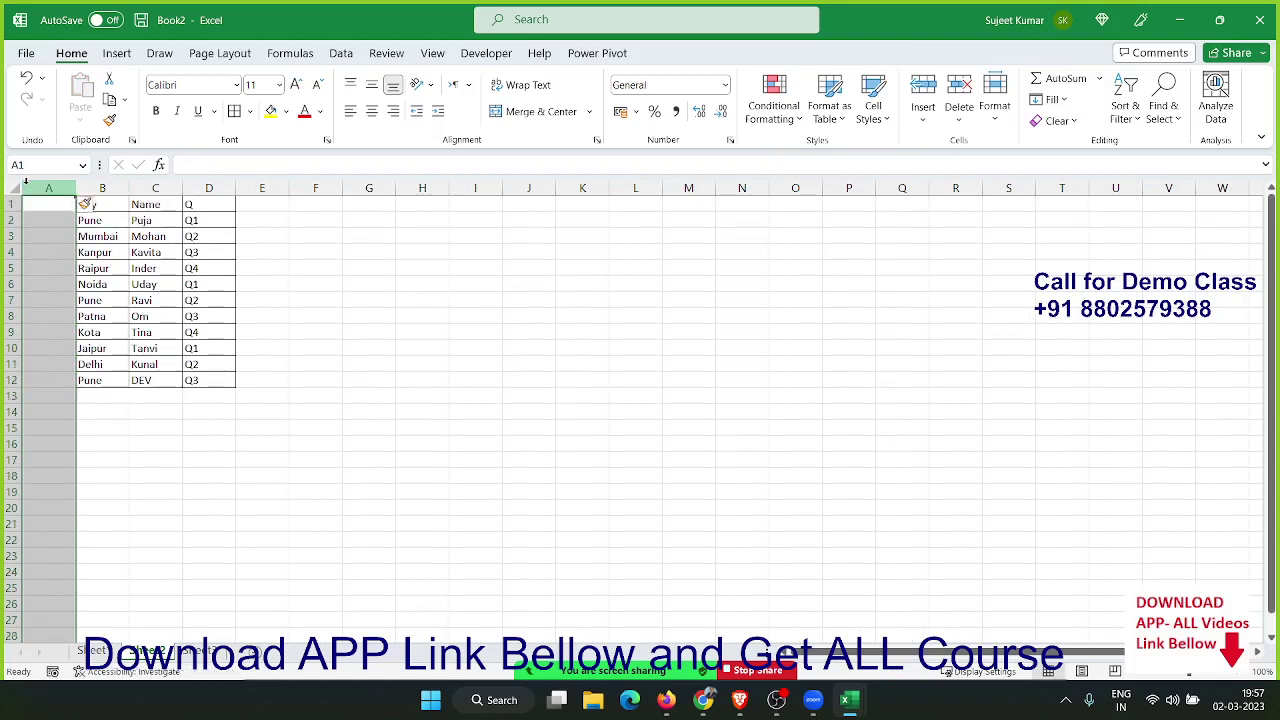
{"action": "scroll", "coordinate": [103, 409], "scroll_direction": "down", "scroll_amount": 7}
{"action": "scroll", "coordinate": [187, 369], "scroll_direction": "up", "scroll_amount": 7}
{"action": "left_click", "coordinate": [209, 204]}
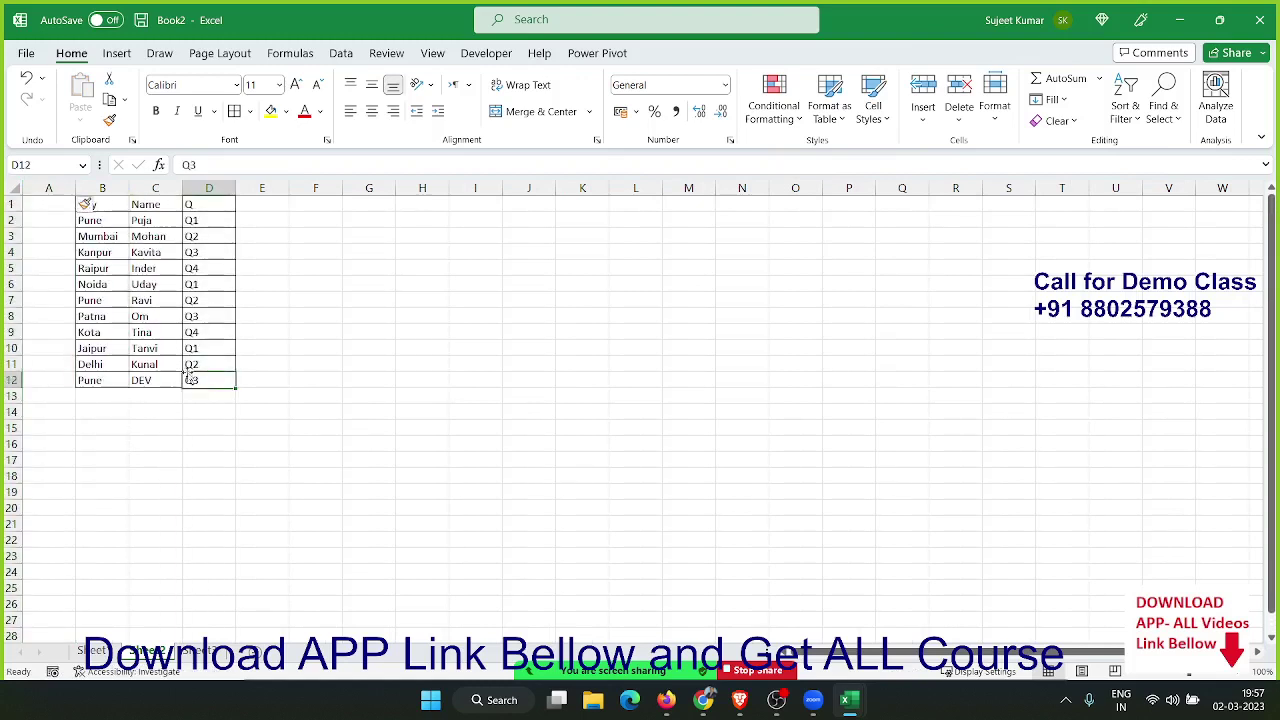
- Enter the helper key formula =B2&"-"&D2 in A2
{"action": "key", "text": "Left"}
{"action": "key", "text": "Left"}
{"action": "key", "text": "Down"}
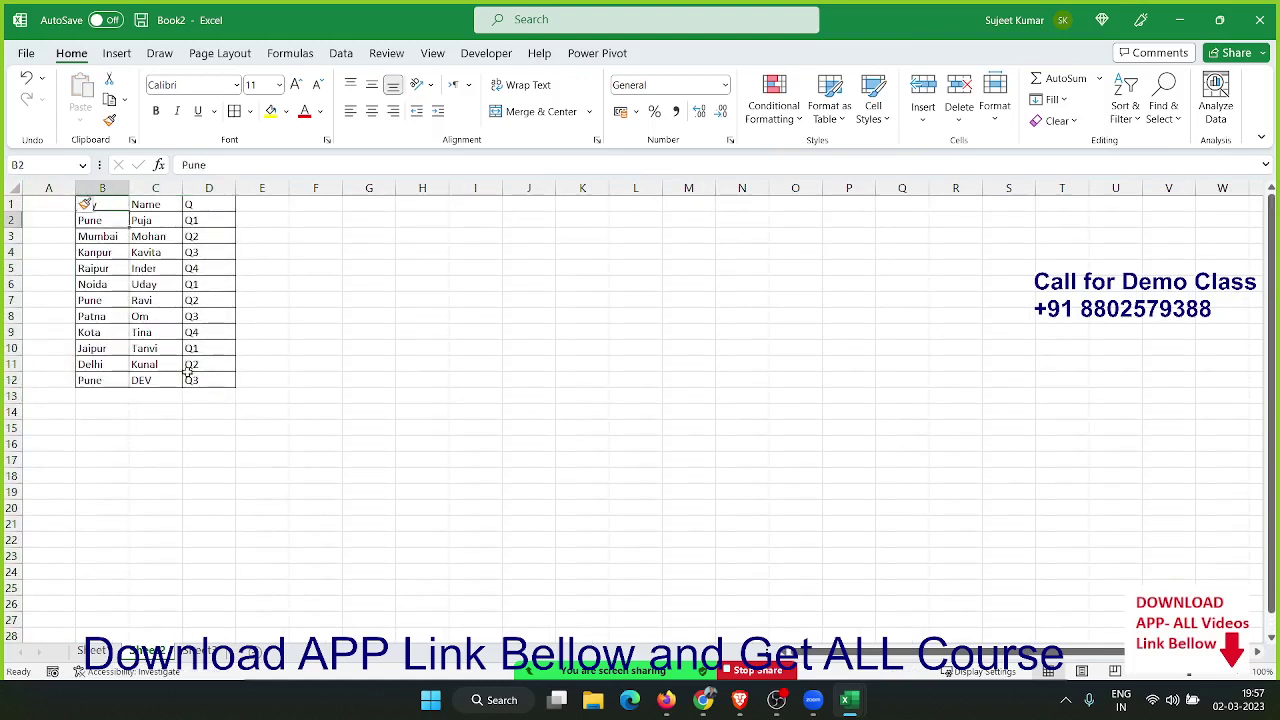
{"action": "key", "text": "Down"}
{"action": "key", "text": "Left"}
{"action": "key", "text": "Up"}
{"action": "key", "text": "F2"}
{"action": "type", "text": "="}
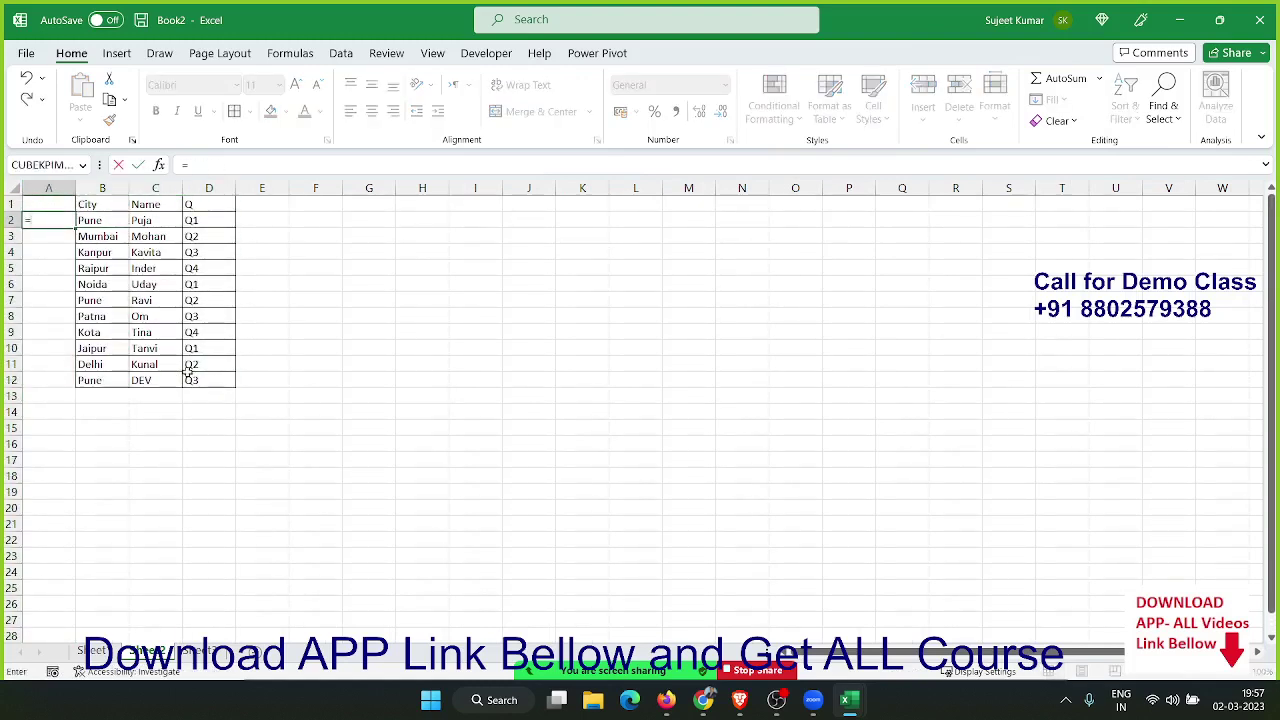
{"action": "key", "text": "Right"}
{"action": "type", "text": "&\"-\""}
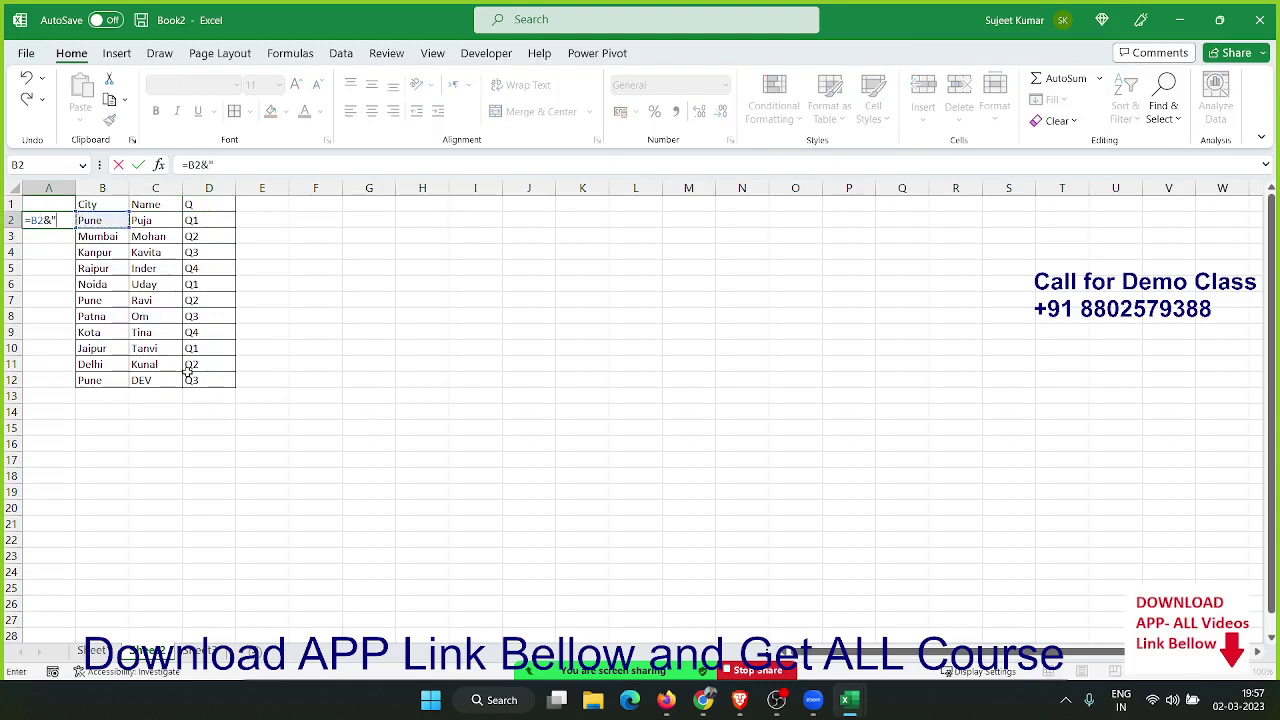
{"action": "type", "text": "&"}
{"action": "key", "text": "Right"}
{"action": "key", "text": "Right"}
{"action": "key", "text": "Right"}
{"action": "key", "text": "Return"}
{"action": "key", "text": "Right"}
- Fill the key formula down through A2:A12
{"action": "key", "text": "ctrl+Down"}
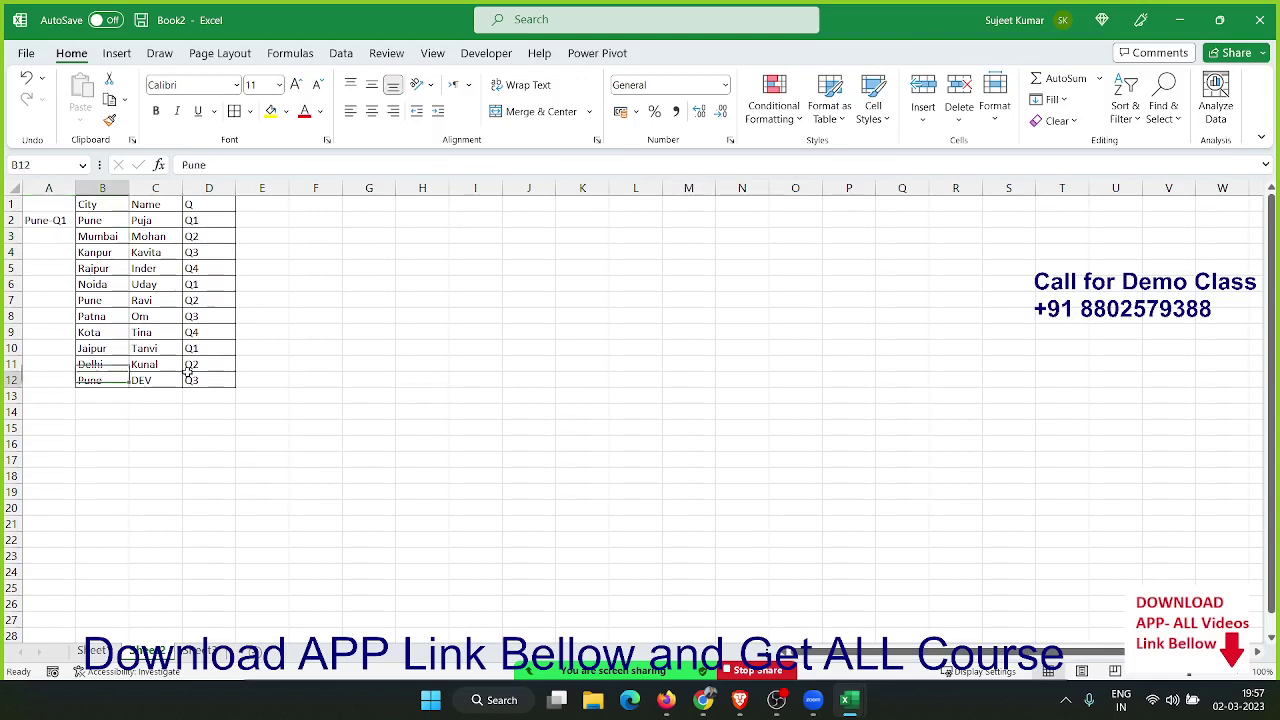
{"action": "key", "text": "Left"}
{"action": "key", "text": "ctrl+shift+Up"}
{"action": "key", "text": "ctrl+d"}
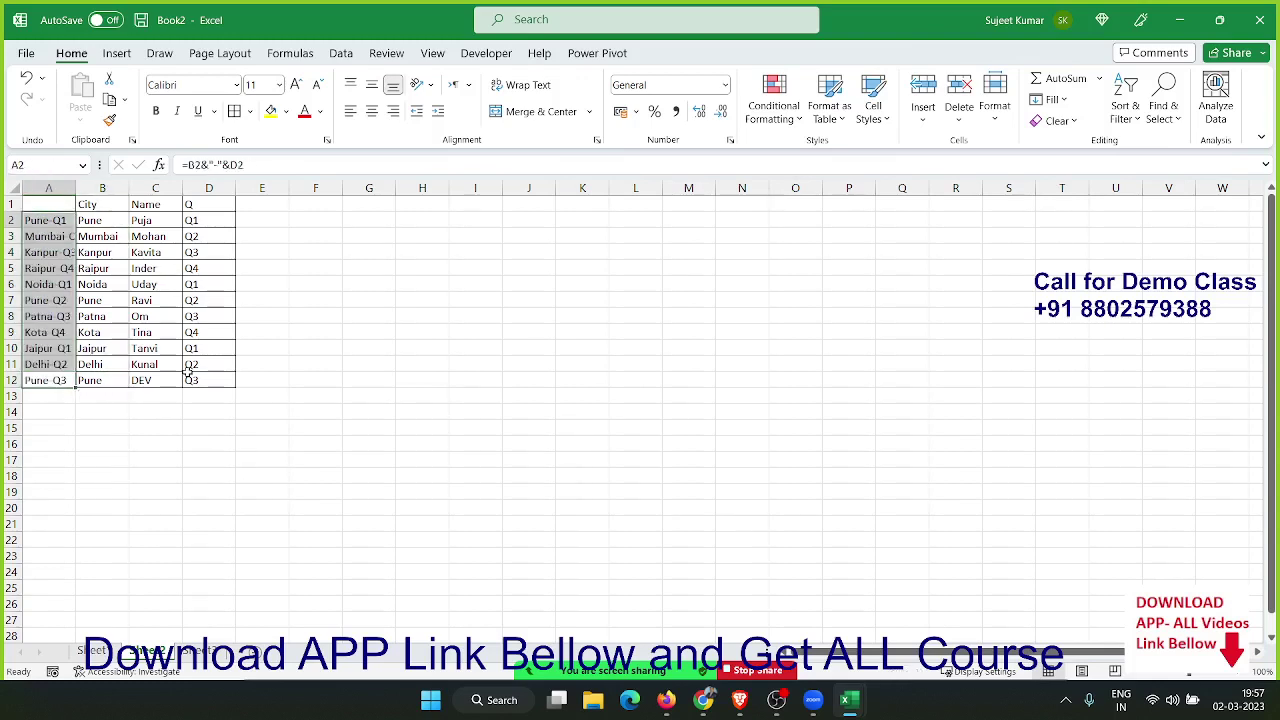
{"action": "key", "text": "Right"}
{"action": "key", "text": "Right"}
{"action": "key", "text": "Right"}
{"action": "key", "text": "Right"}
{"action": "key", "text": "Right"}
{"action": "key", "text": "Right"}
- Enter Pune in G3 and quarter headers Q1, Q2, Q3 in H2:J2
{"action": "key", "text": "Down"}
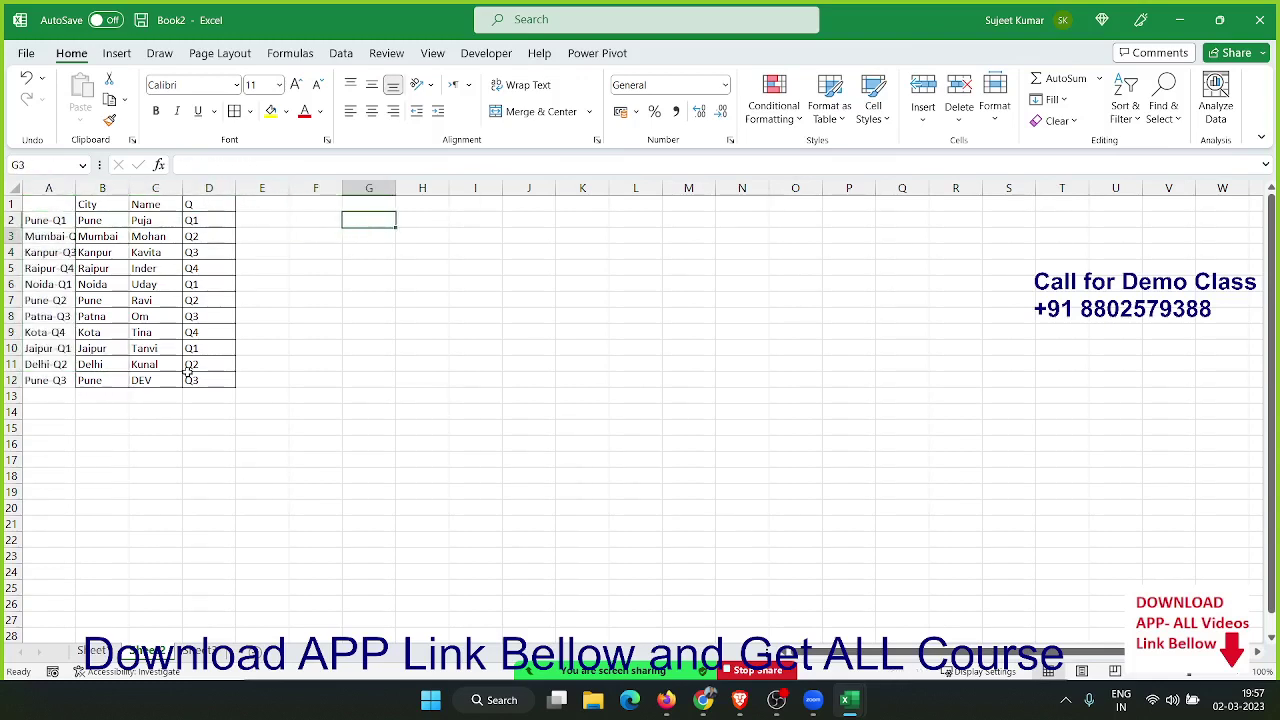
{"action": "type", "text": "Pu"}
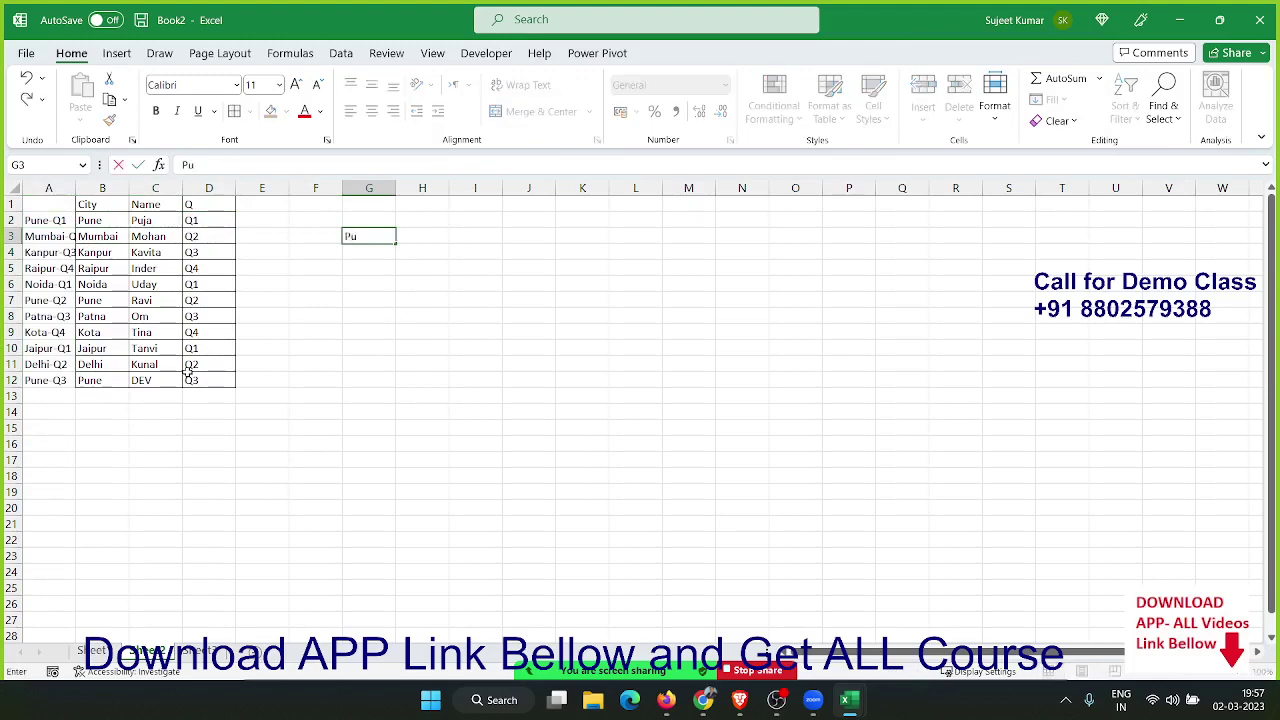
{"action": "type", "text": "ne"}
{"action": "key", "text": "Right"}
{"action": "key", "text": "Up"}
{"action": "type", "text": "Q"}
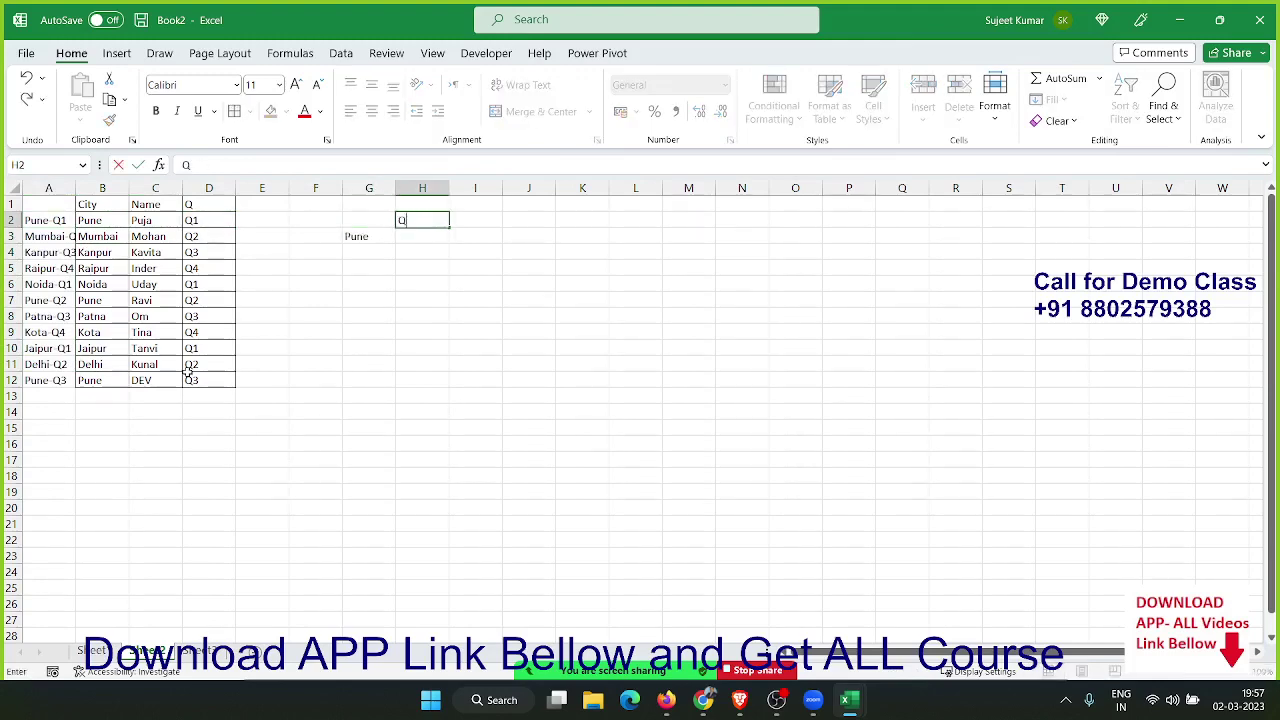
{"action": "type", "text": "1"}
{"action": "key", "text": "Tab"}
{"action": "type", "text": "Q"}
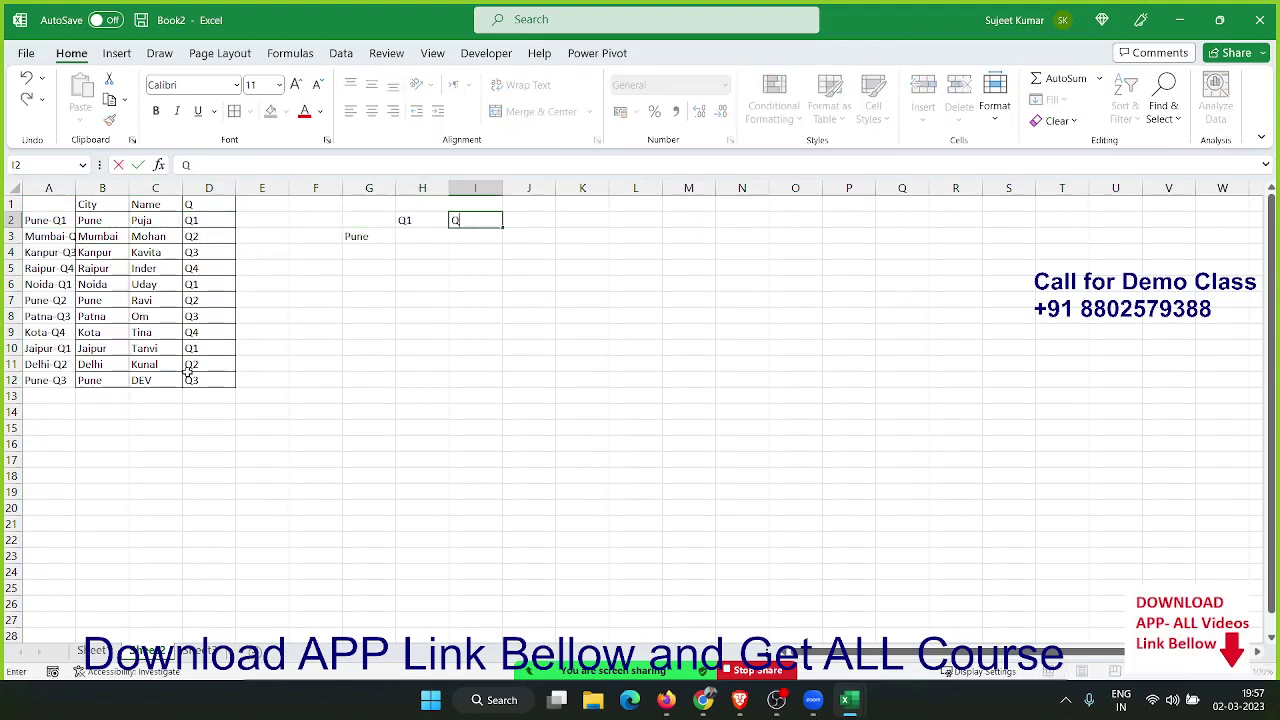
{"action": "key", "text": "Tab"}
{"action": "type", "text": "Q"}
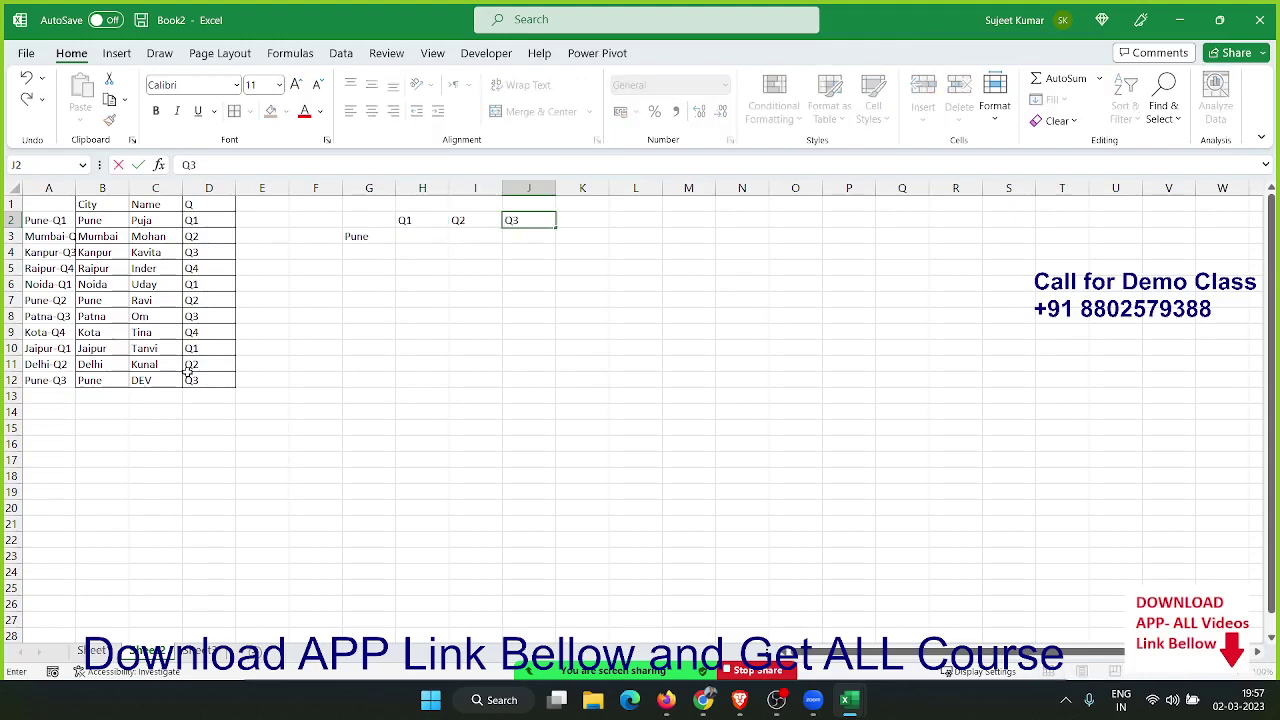
{"action": "key", "text": "Return"}
- Enter =VLOOKUP(G3&"-"&H2,A:C,3,0) in H3, returning Puja
{"action": "type", "text": "=vl"}
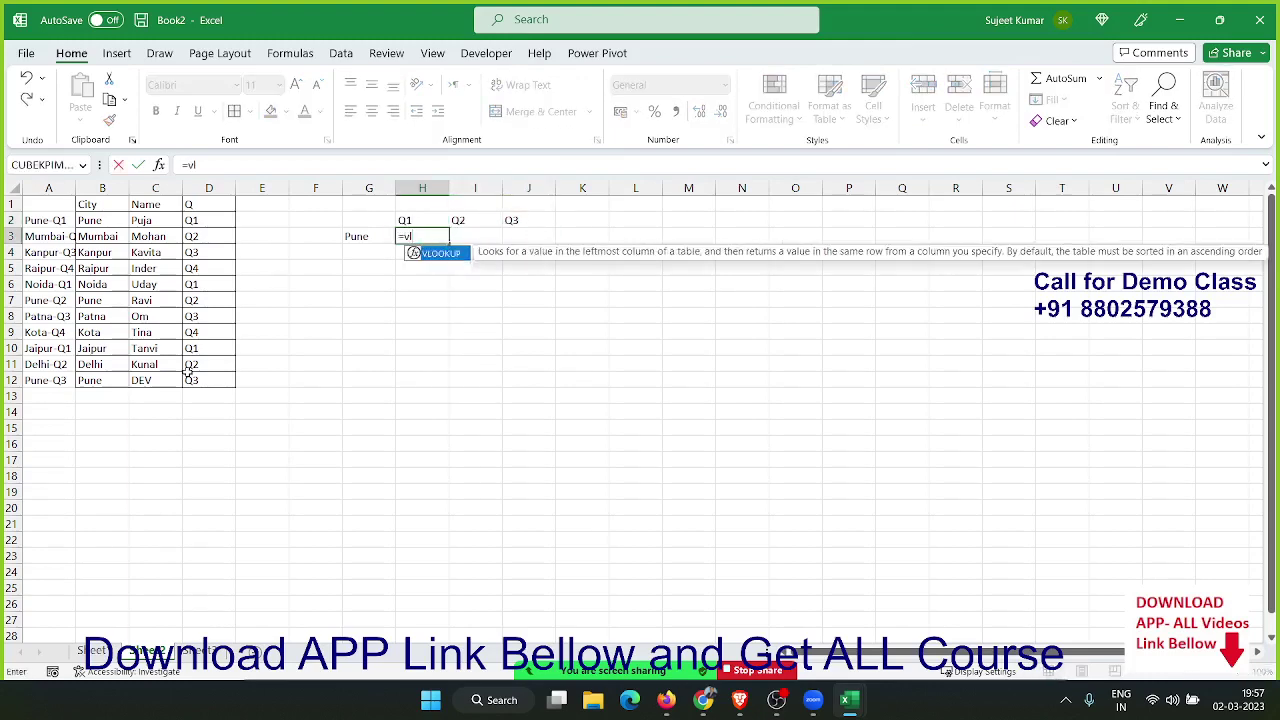
{"action": "key", "text": "Tab"}
{"action": "key", "text": "Left"}
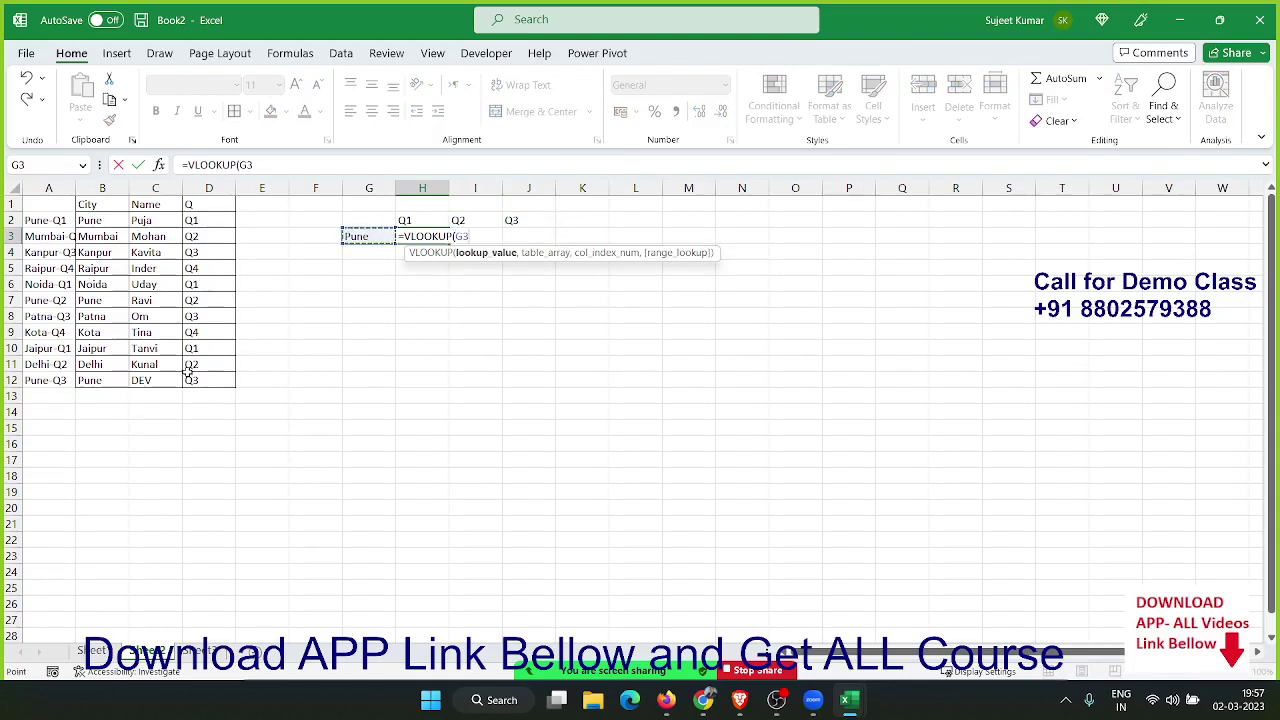
{"action": "type", "text": "&\"-\""}
{"action": "type", "text": "&"}
{"action": "key", "text": "Up"}
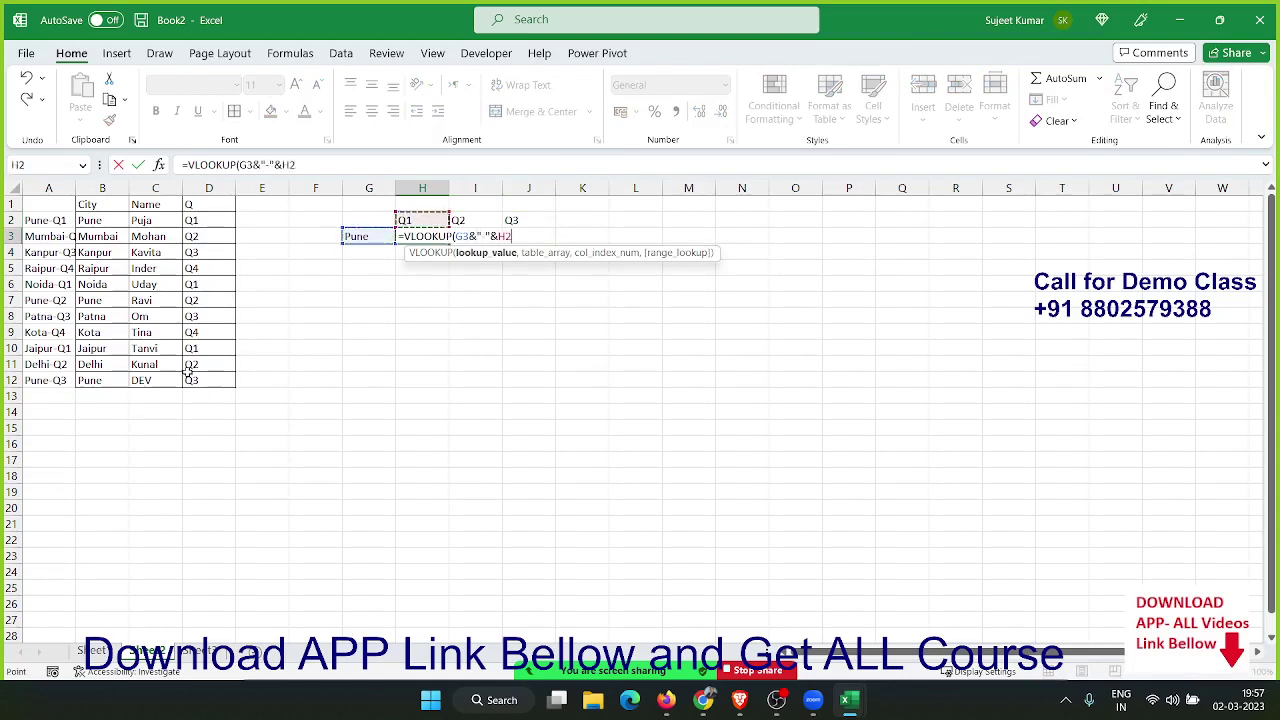
{"action": "type", "text": ","}
{"action": "key", "text": "Left"}
{"action": "key", "text": "ctrl+Left"}
{"action": "key", "text": "ctrl+Left"}
{"action": "key", "text": "ctrl+space"}
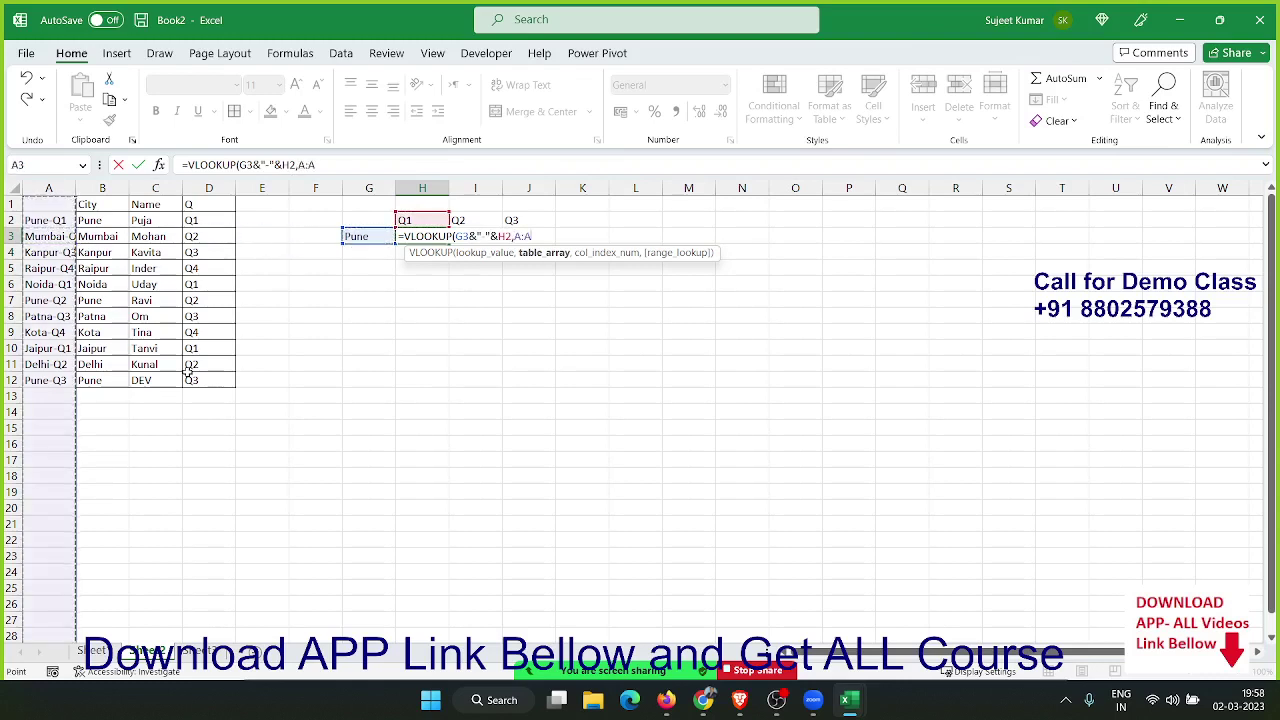
{"action": "key", "text": "shift+Right"}
{"action": "key", "text": "shift+Right"}
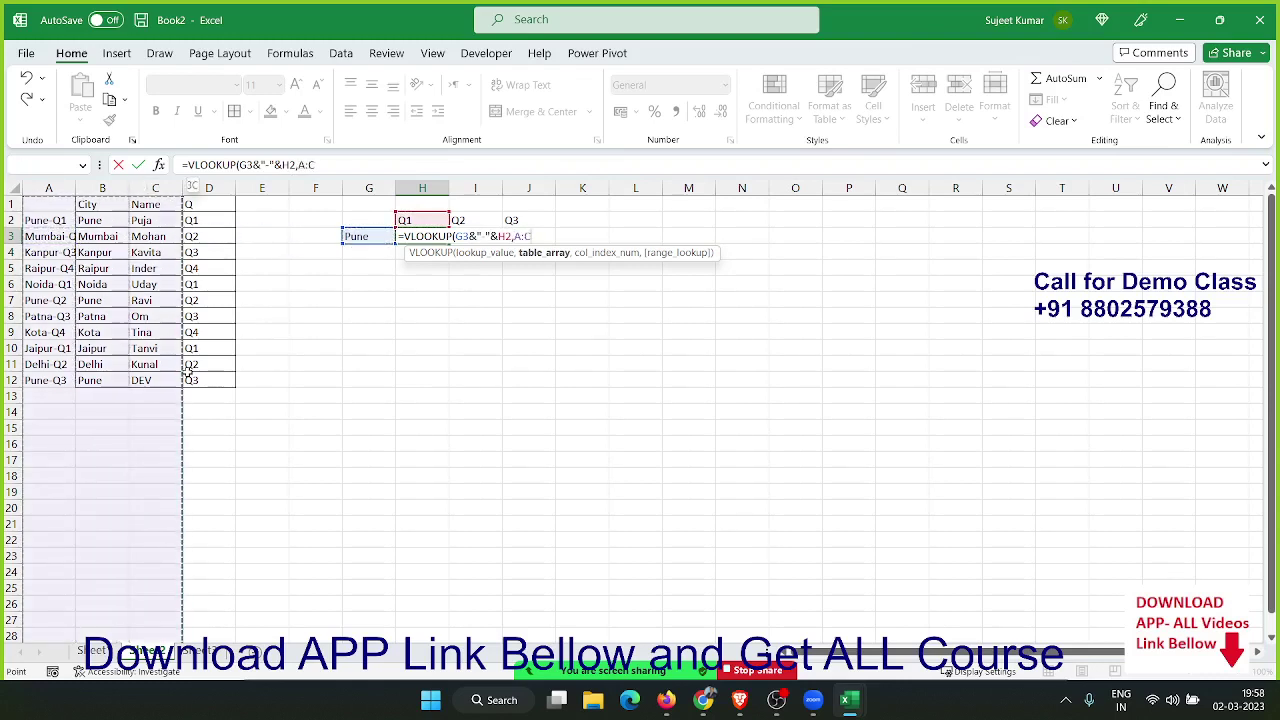
{"action": "type", "text": ",3,0"}
{"action": "key", "text": "ctrl+Return"}
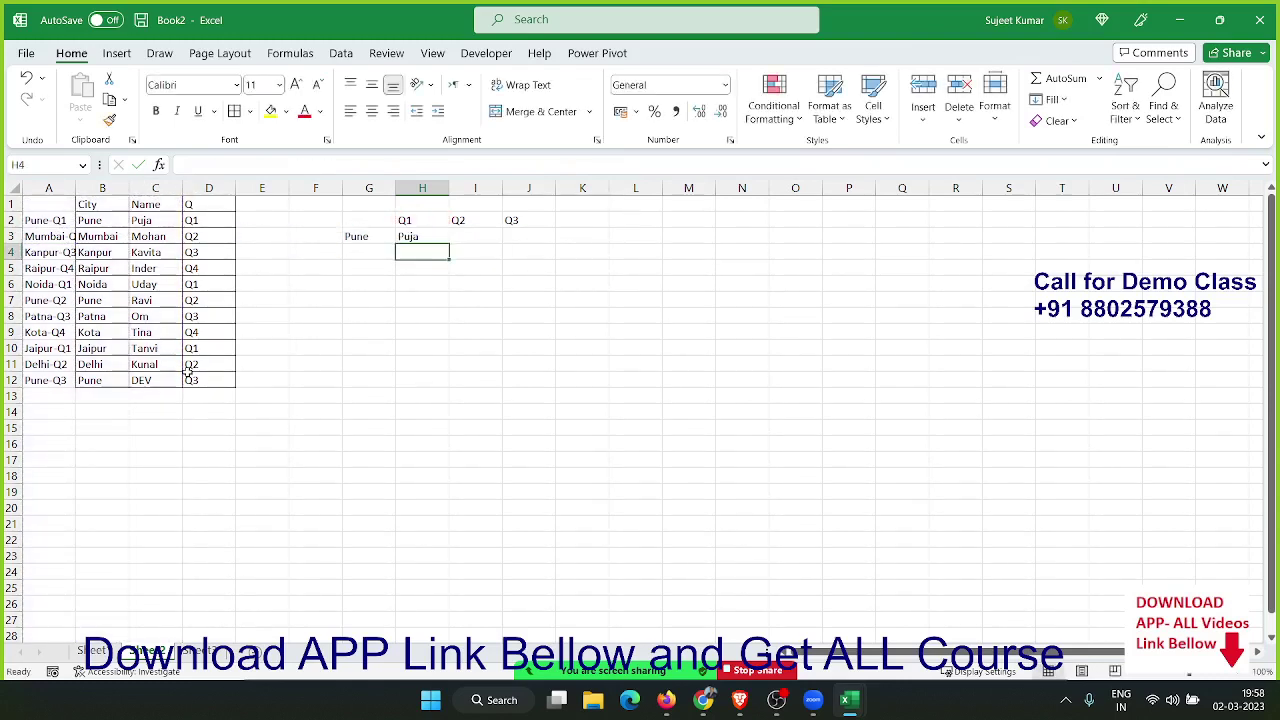
- Lock the lookup table in H3's VLOOKUP as $A:$C
{"action": "double_click", "coordinate": [288, 165]}
{"action": "left_click", "coordinate": [307, 165]}
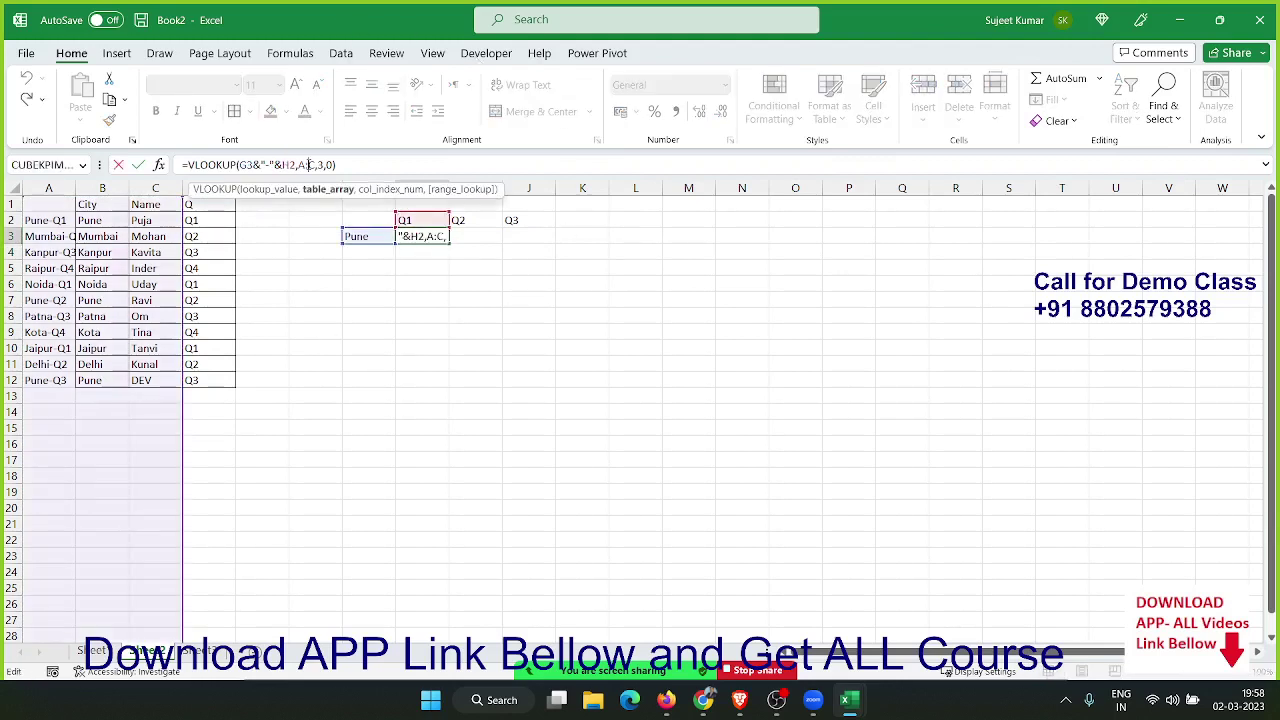
{"action": "left_click", "coordinate": [400, 236]}
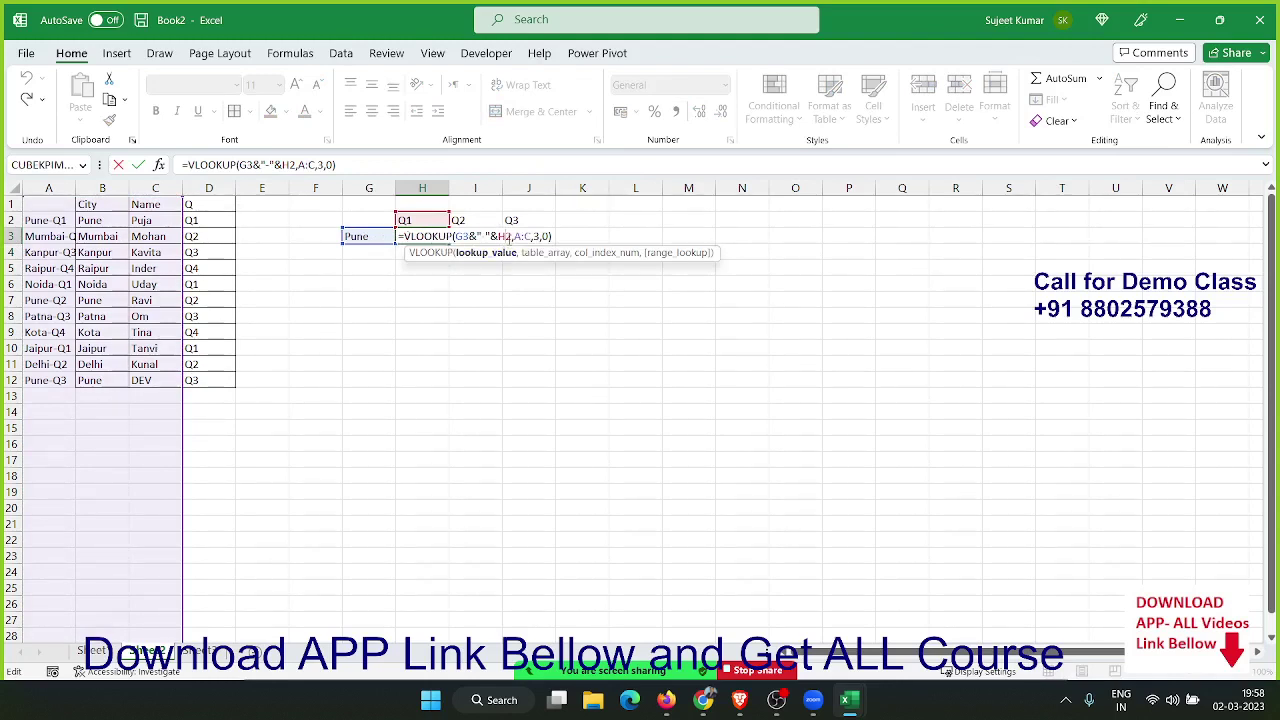
{"action": "key", "text": "F4"}
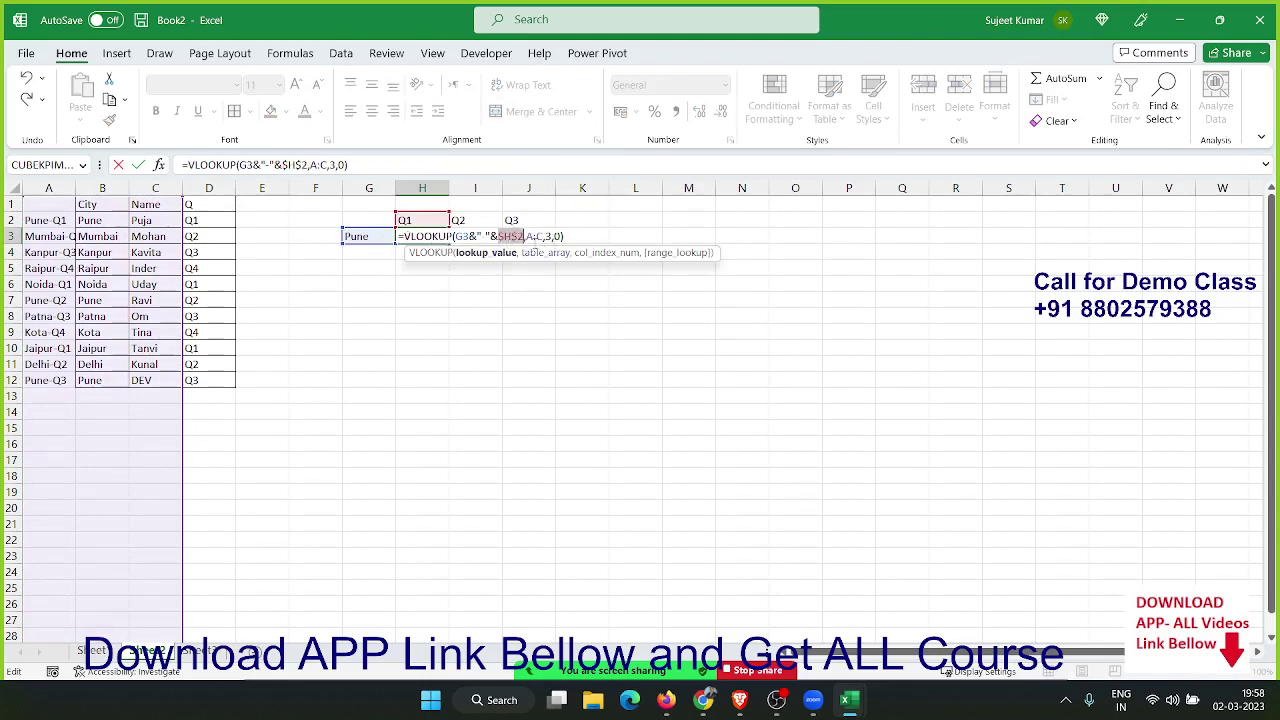
{"action": "key", "text": "F4"}
{"action": "key", "text": "F4"}
{"action": "key", "text": "F4"}
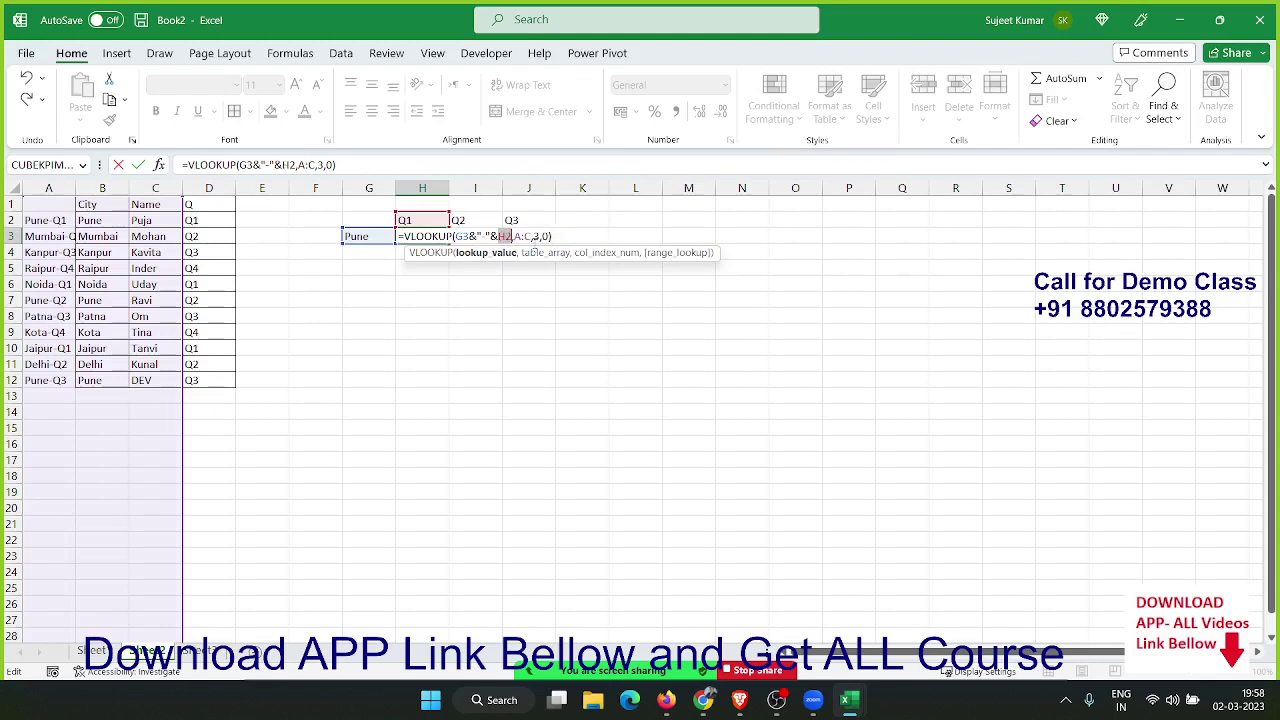
{"action": "left_click", "coordinate": [528, 237]}
{"action": "key", "text": "F4"}
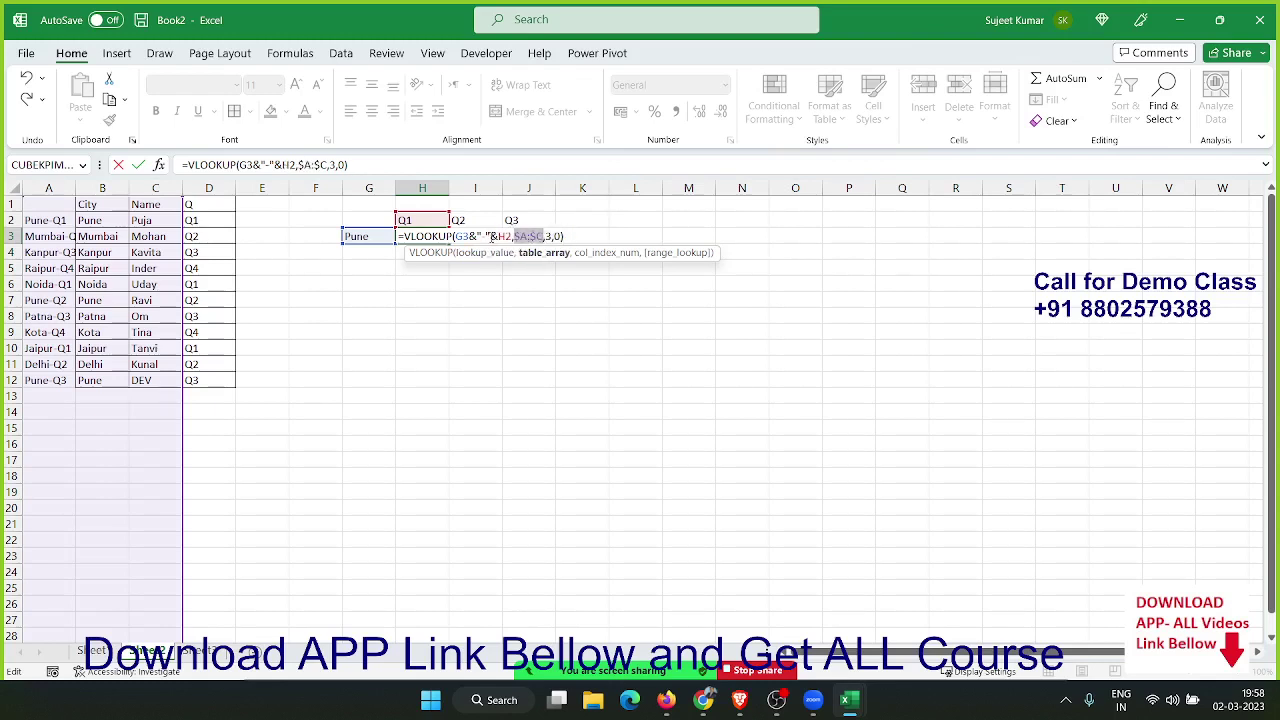
- Anchor the key references as $G3 and H$2
{"action": "left_click", "coordinate": [465, 237]}
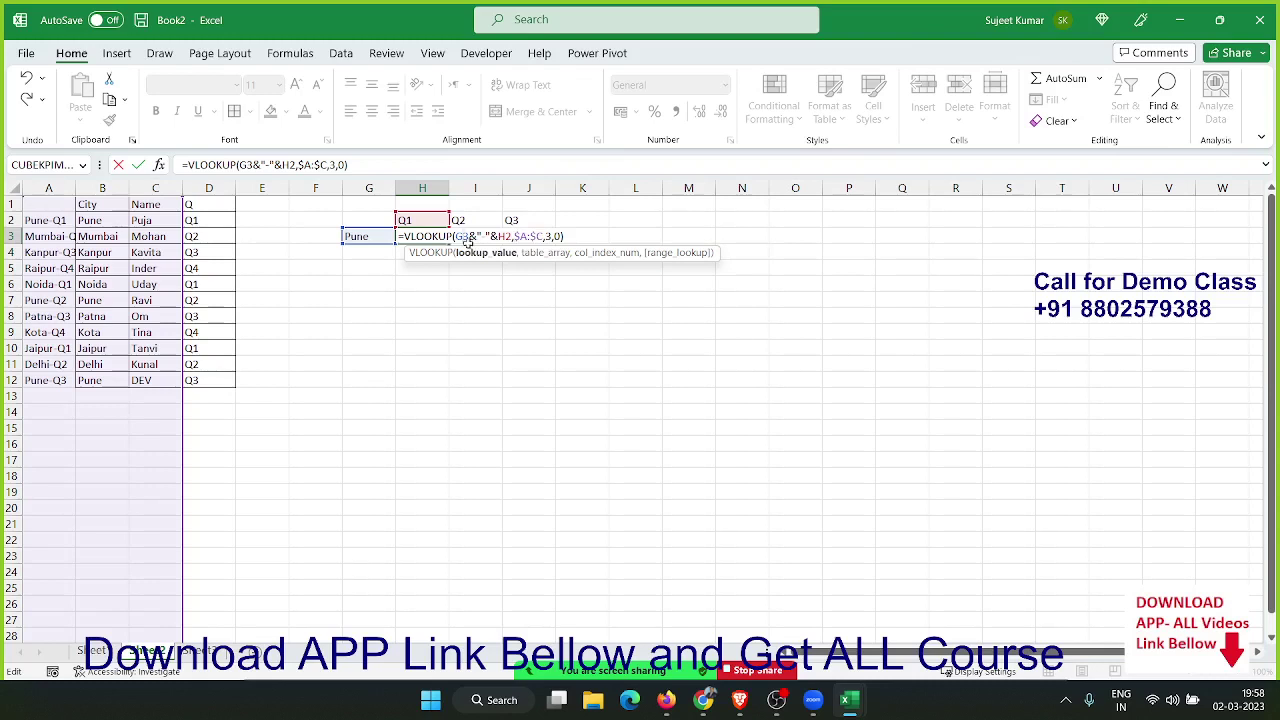
{"action": "key", "text": "F4"}
{"action": "key", "text": "F4"}
{"action": "key", "text": "F4"}
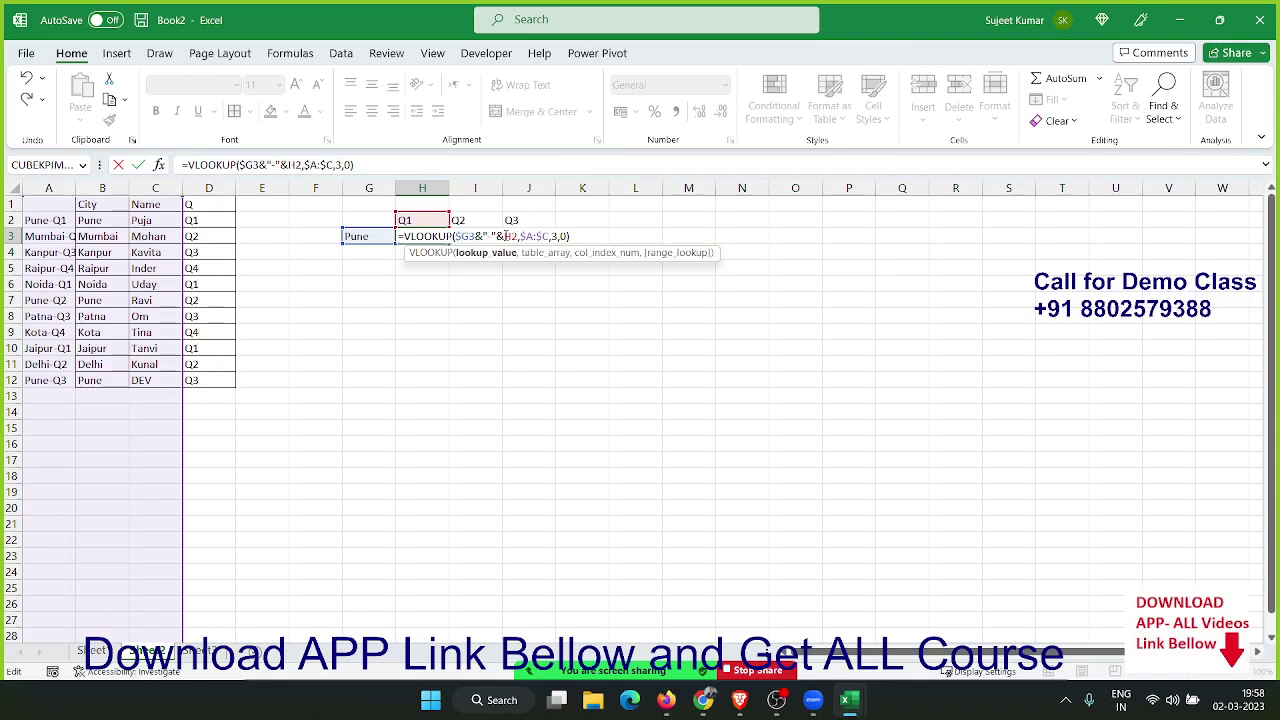
{"action": "left_click", "coordinate": [509, 236]}
{"action": "type", "text": "$"}
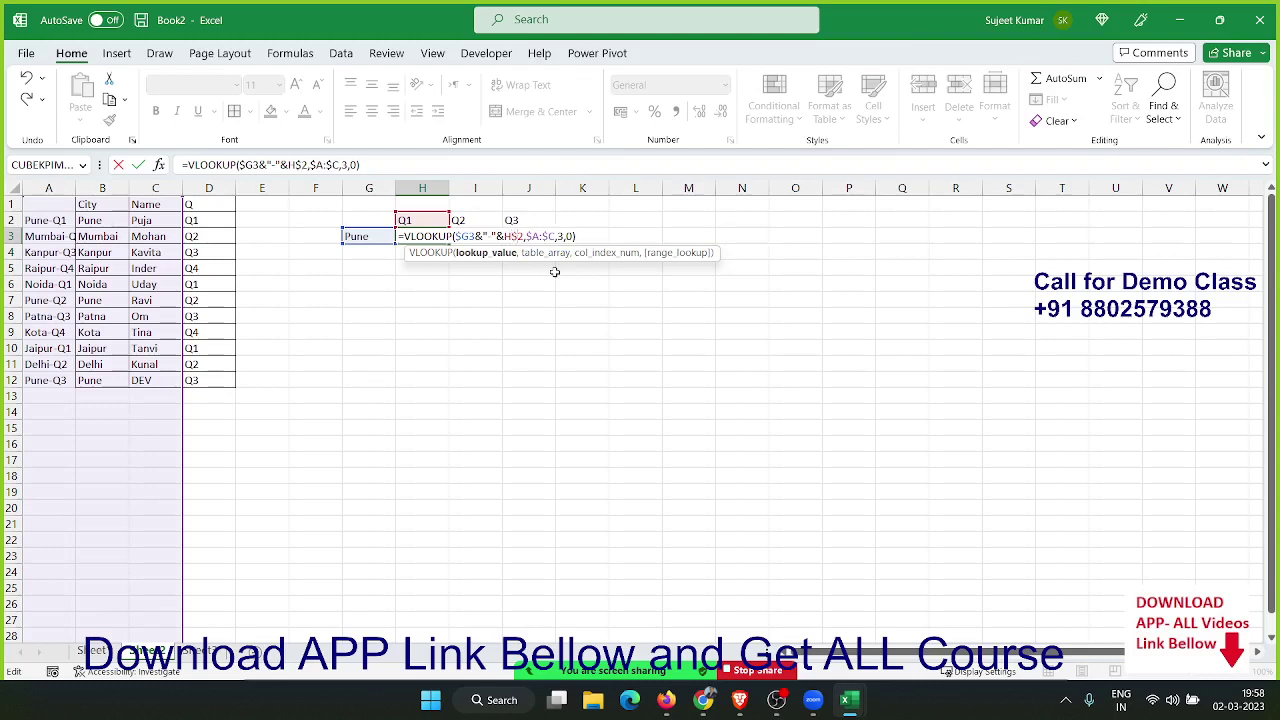
{"action": "key", "text": "Right"}
{"action": "key", "text": "Right"}
{"action": "key", "text": "Right"}
{"action": "key", "text": "shift+Right"}
{"action": "key", "text": "shift+Right"}
{"action": "key", "text": "shift+Right"}
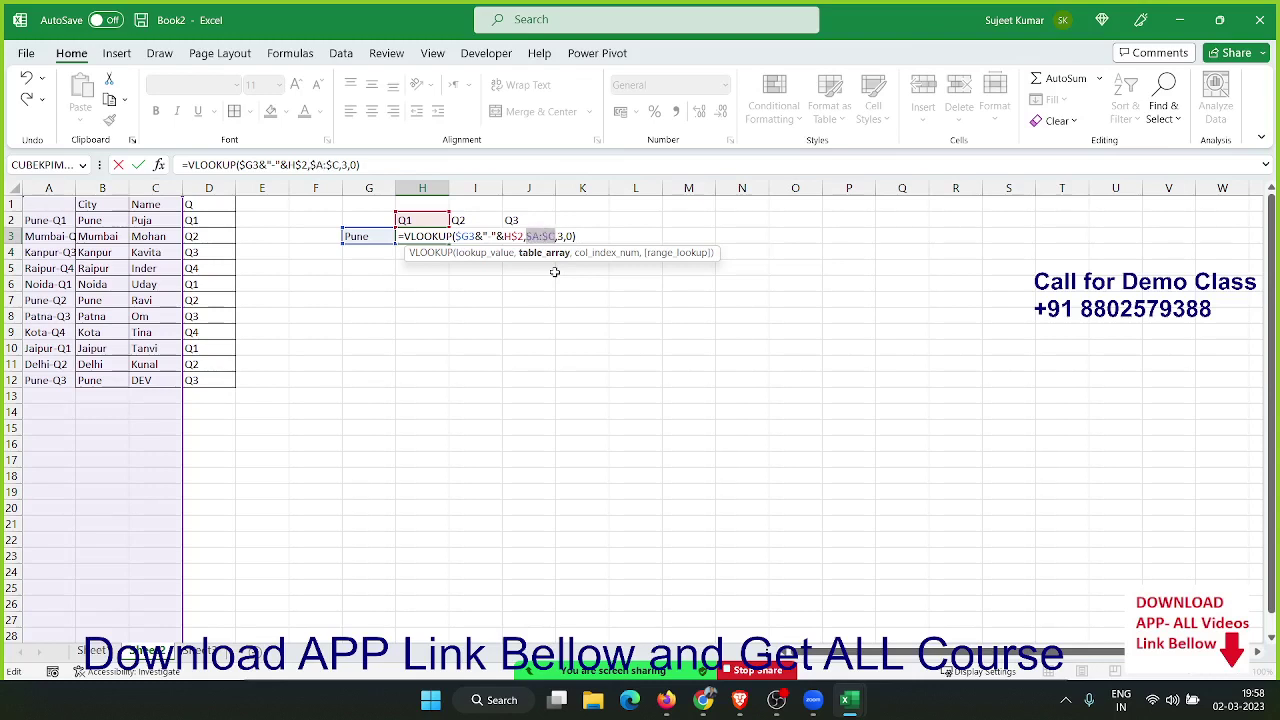
- Commit H3's VLOOKUP and fill it right into I3:J3, showing Ravi and DEV
{"action": "key", "text": "Return"}
{"action": "key", "text": "Up"}
{"action": "key", "text": "shift+Right"}
{"action": "key", "text": "shift+Right"}
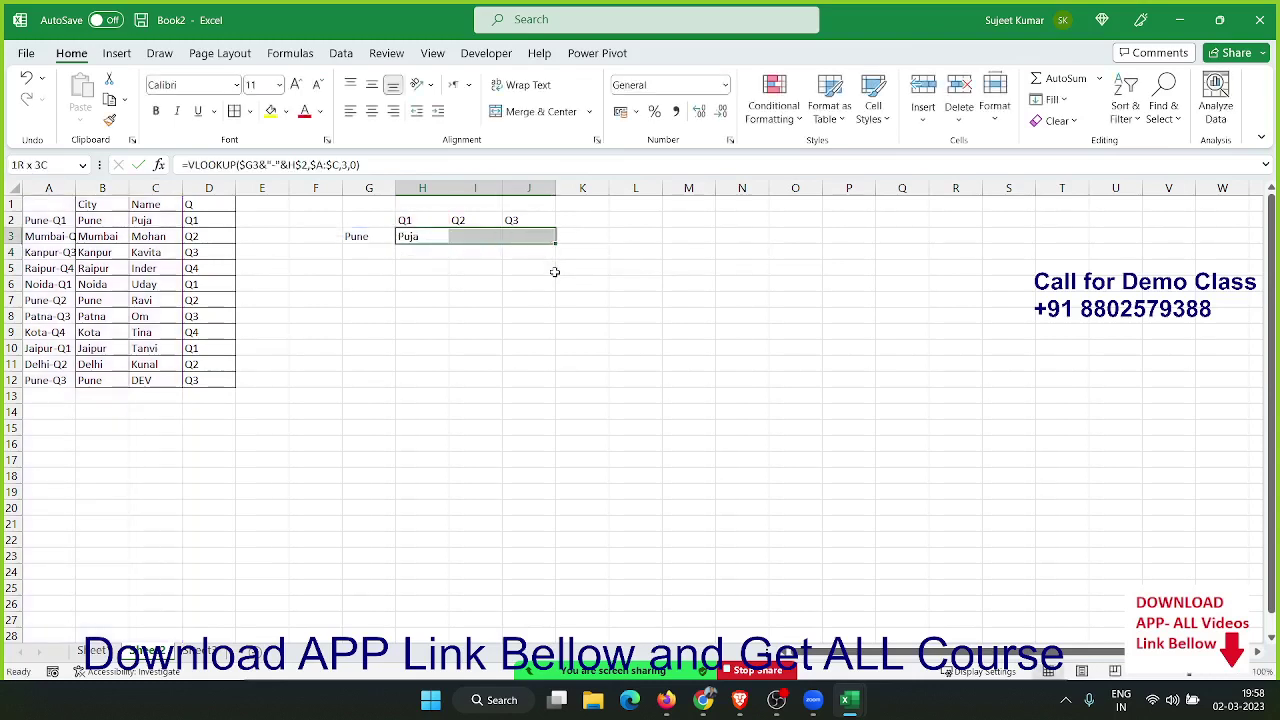
{"action": "key", "text": "ctrl+r"}
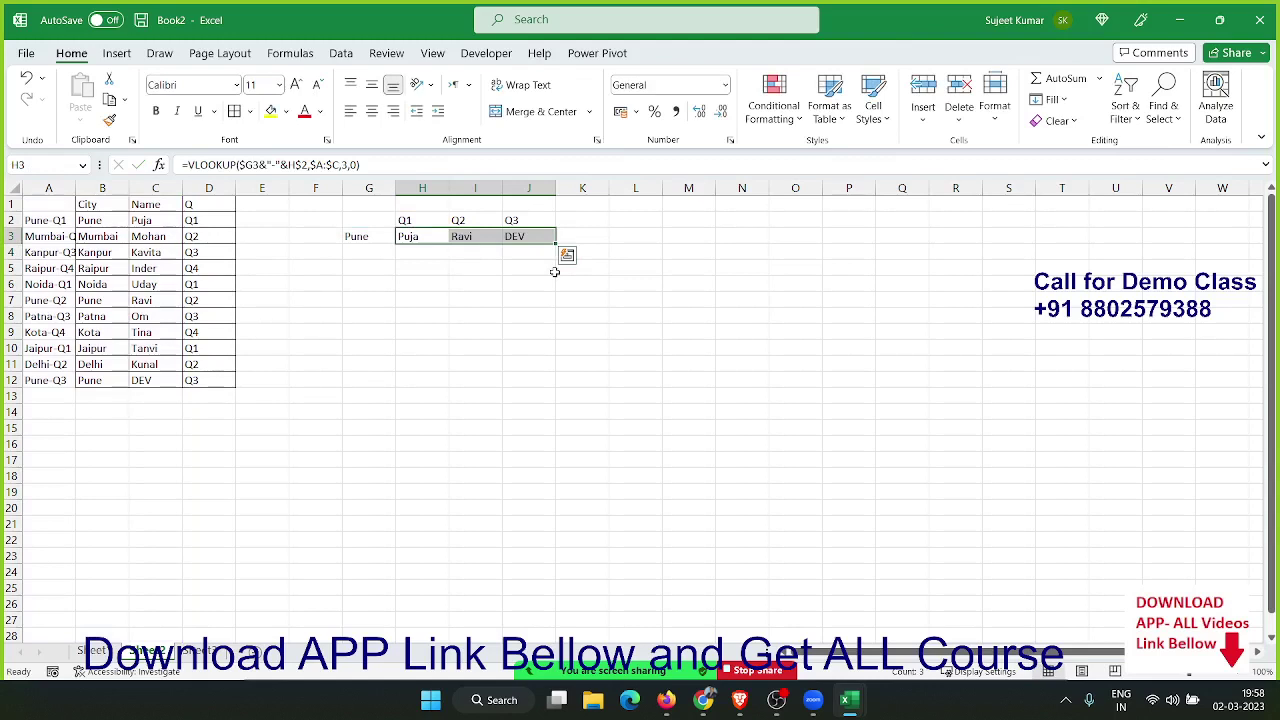